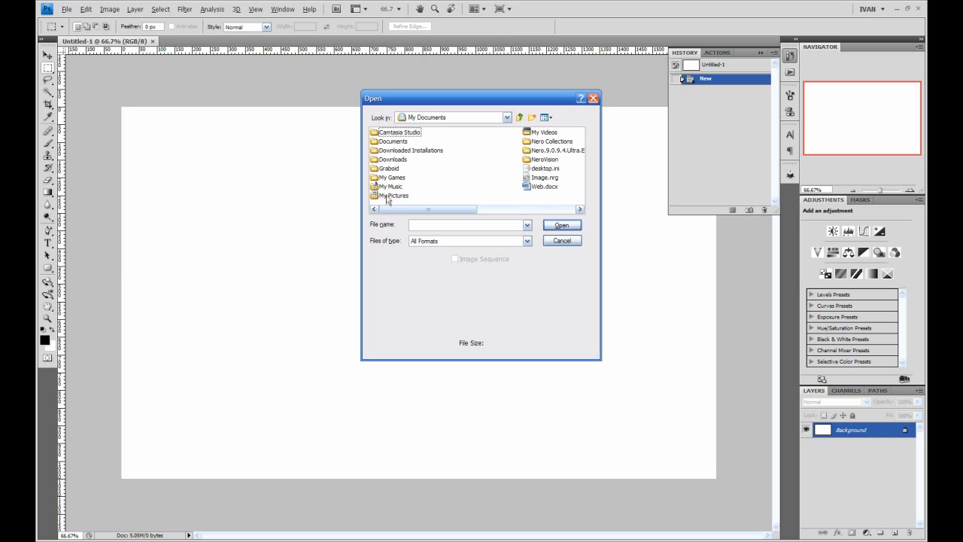
- Open the finished example Cold.jpg from the Edited pictures folder and examine its frozen lettering at 100% zoom
{"action": "double_click", "coordinate": [386, 195]}
{"action": "left_click_drag", "start_coordinate": [581, 147], "coordinate": [580, 153]}
{"action": "double_click", "coordinate": [468, 149]}
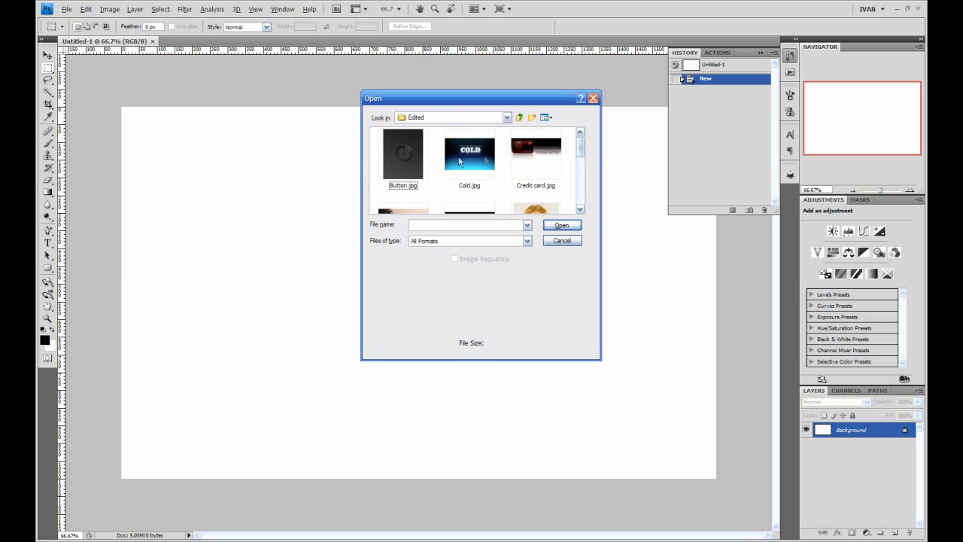
{"action": "left_click", "coordinate": [468, 149]}
{"action": "double_click", "coordinate": [468, 149]}
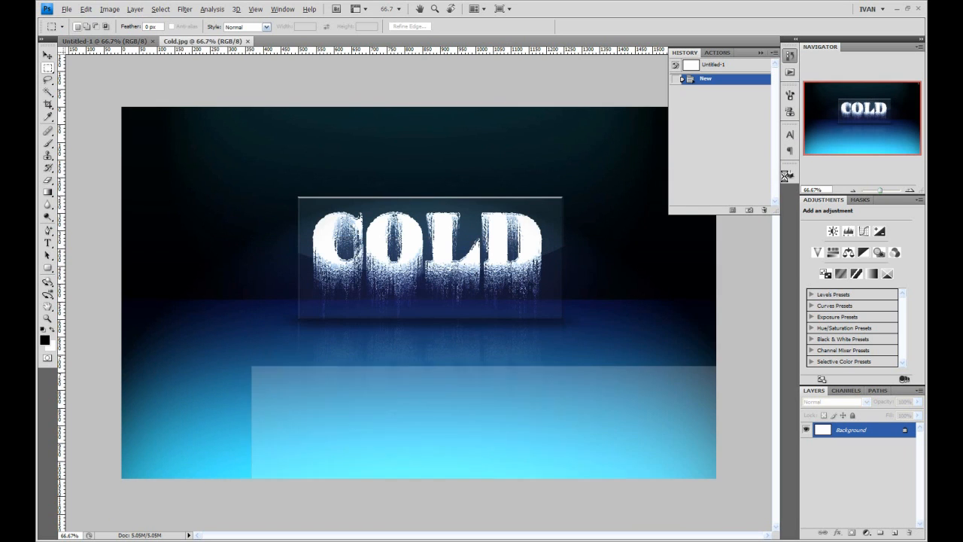
{"action": "double_click", "coordinate": [823, 190]}
{"action": "type", "text": "100"}
{"action": "key", "text": "Return"}
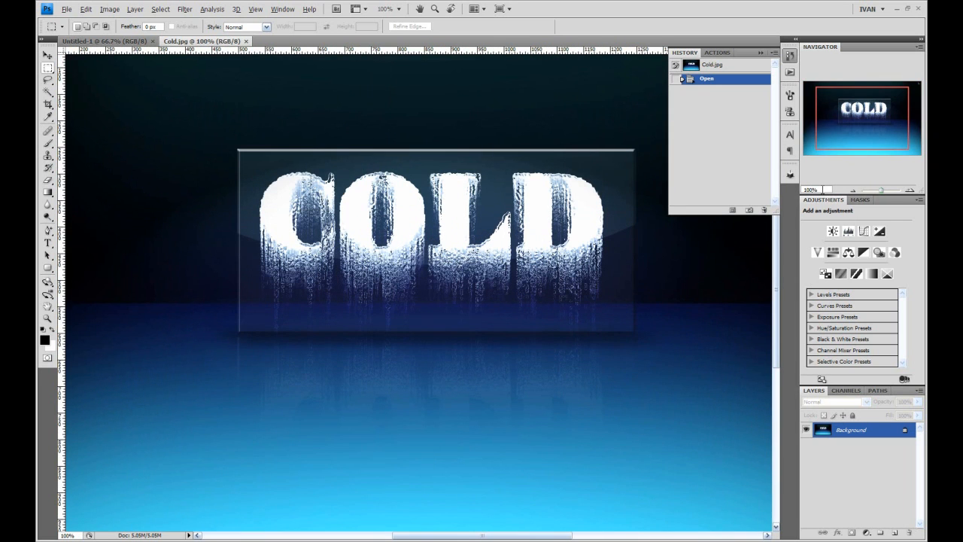
{"action": "left_click_drag", "start_coordinate": [488, 223], "coordinate": [517, 211]}
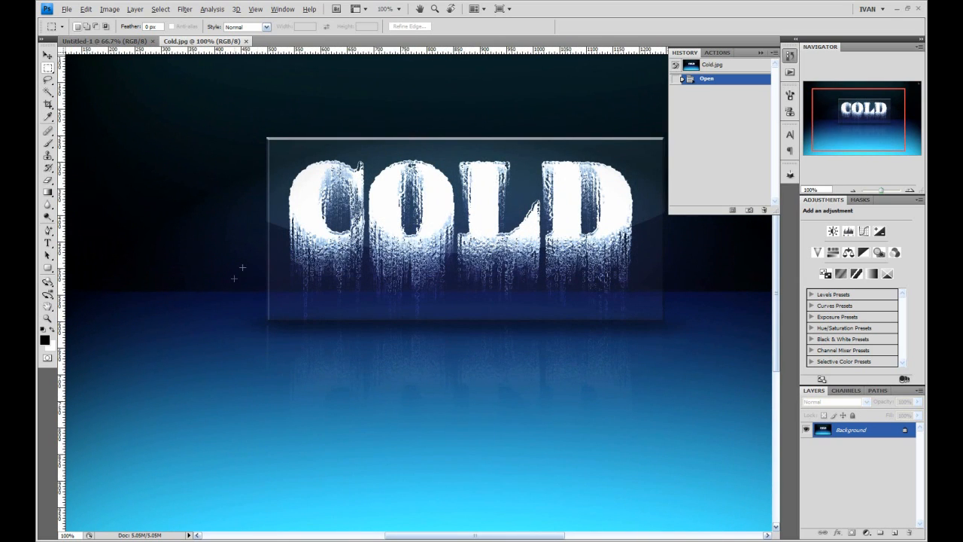
{"action": "left_click_drag", "start_coordinate": [519, 216], "coordinate": [492, 255]}
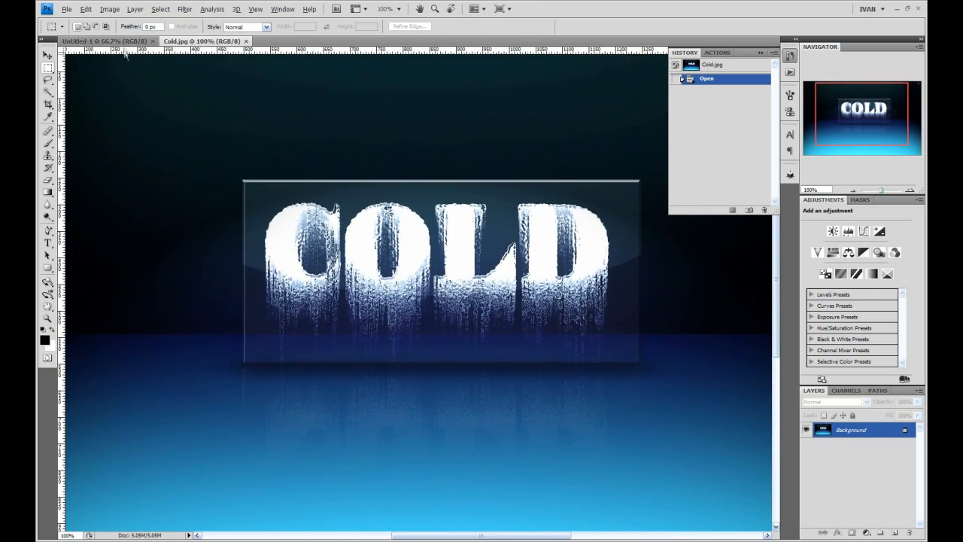
- Fill the background of the Untitled-1 document with black and convert it into a regular layer
{"action": "left_click", "coordinate": [126, 42]}
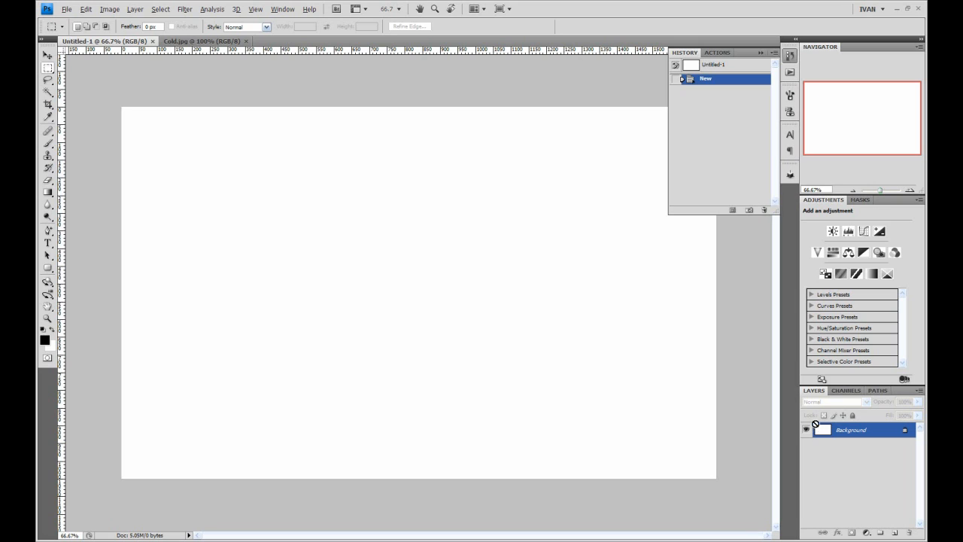
{"action": "key", "text": "ctrl+BackSpace"}
{"action": "key", "text": "alt+BackSpace"}
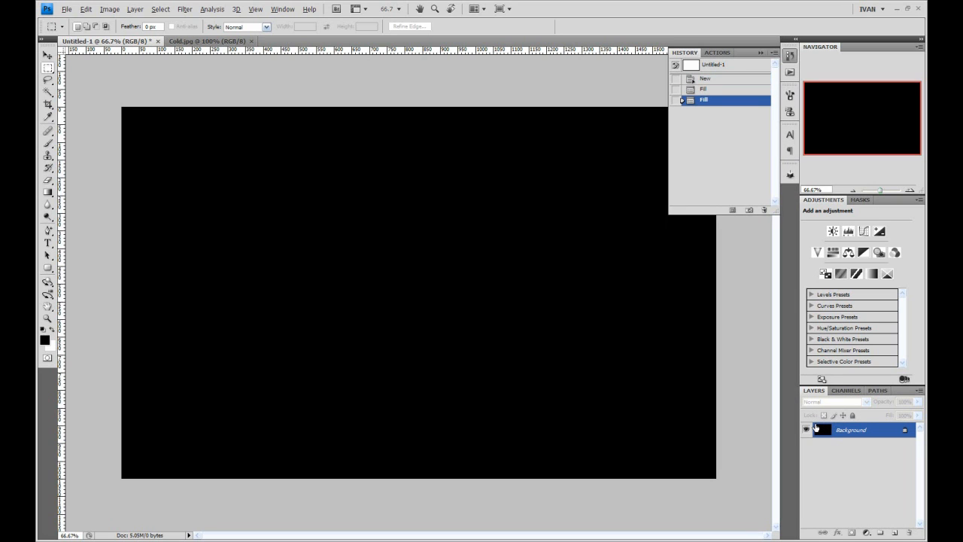
{"action": "double_click", "coordinate": [861, 435]}
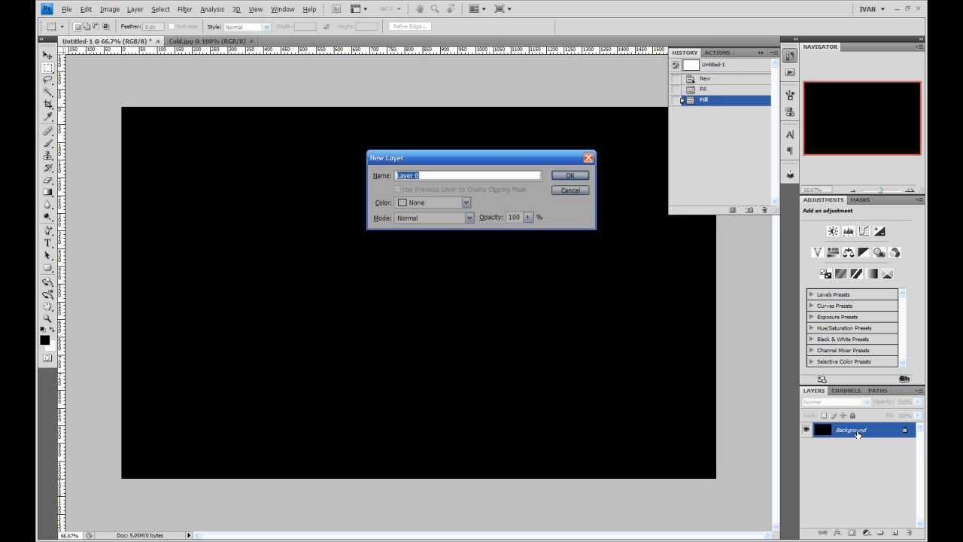
{"action": "left_click", "coordinate": [570, 178]}
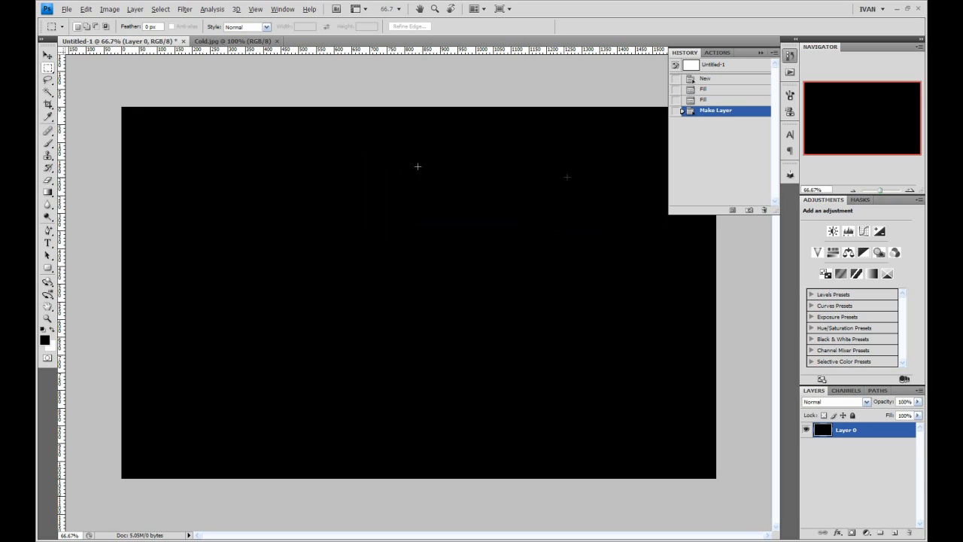
- Add a text layer reading COLD near the middle of the black canvas and select all its characters
{"action": "left_click", "coordinate": [49, 243]}
{"action": "left_click", "coordinate": [348, 292]}
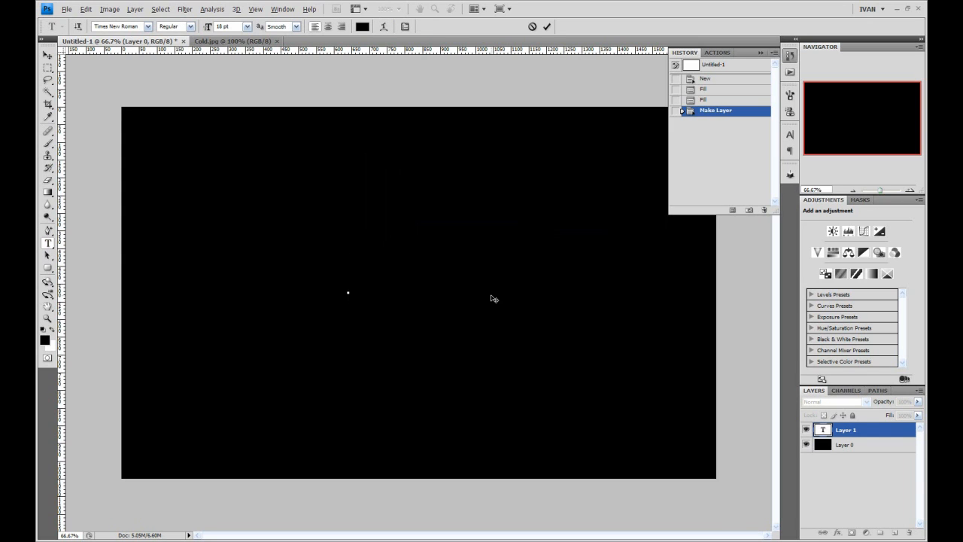
{"action": "type", "text": "Co"}
{"action": "key", "text": "BackSpace"}
{"action": "type", "text": "COLD"}
{"action": "key", "text": "ctrl+a"}
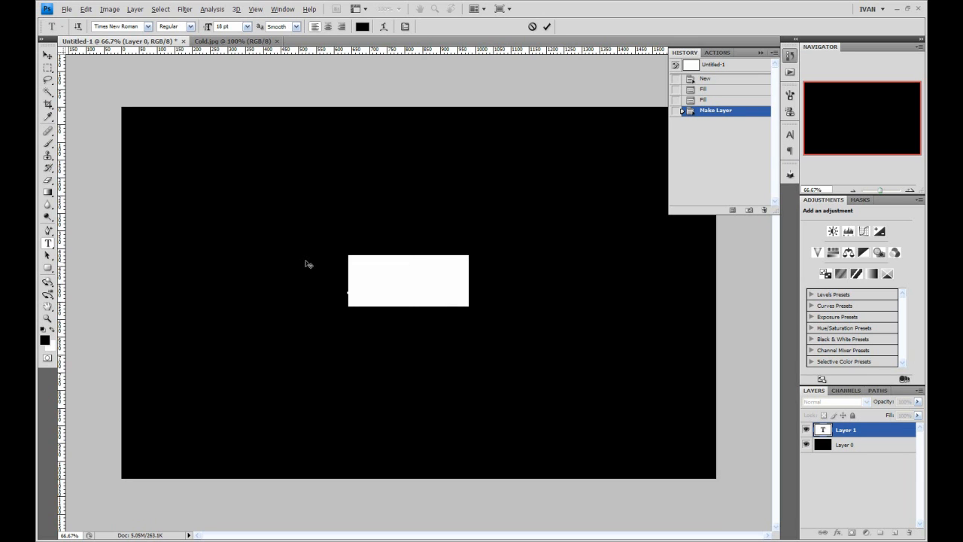
- Set the color of the COLD text to white (ffffff)
{"action": "left_click", "coordinate": [362, 26]}
{"action": "left_click_drag", "start_coordinate": [681, 252], "coordinate": [644, 211]}
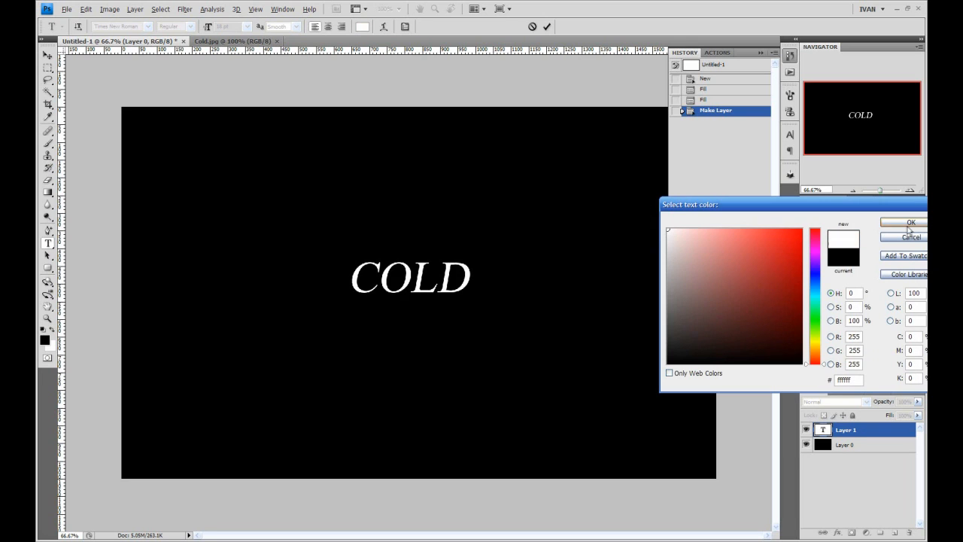
{"action": "left_click", "coordinate": [908, 223]}
- Commit the COLD text at 100% zoom and move it slightly up and to the right on the canvas
{"action": "left_click", "coordinate": [813, 188]}
{"action": "type", "text": "100"}
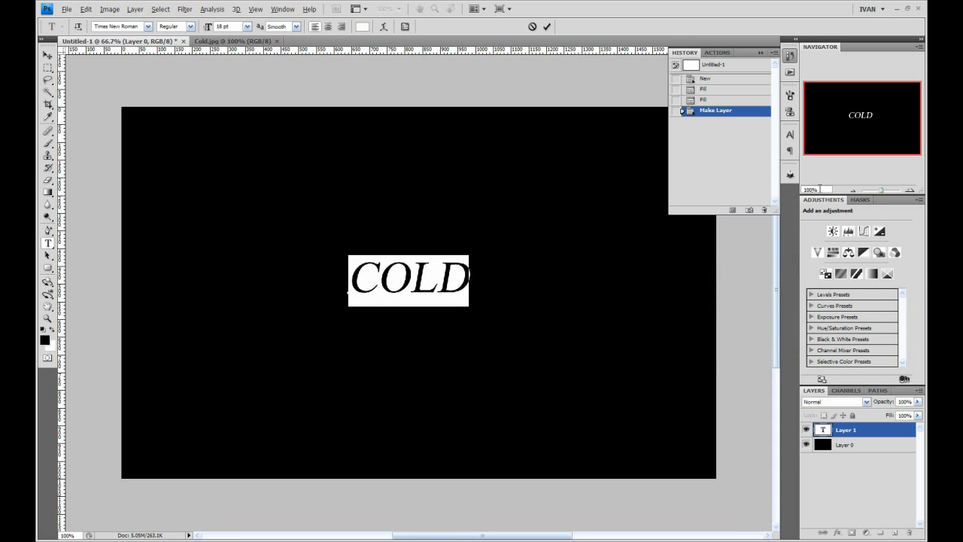
{"action": "key", "text": "Return"}
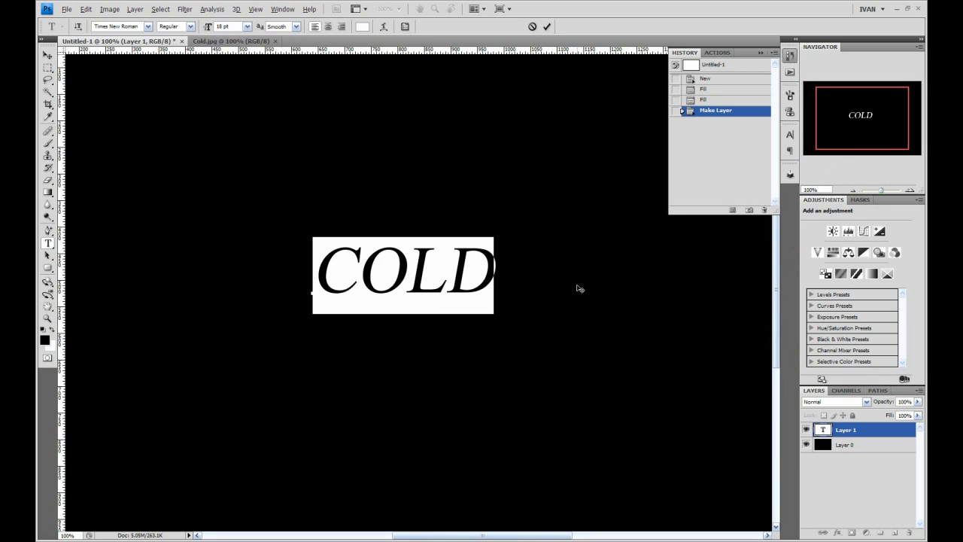
{"action": "left_click", "coordinate": [47, 55]}
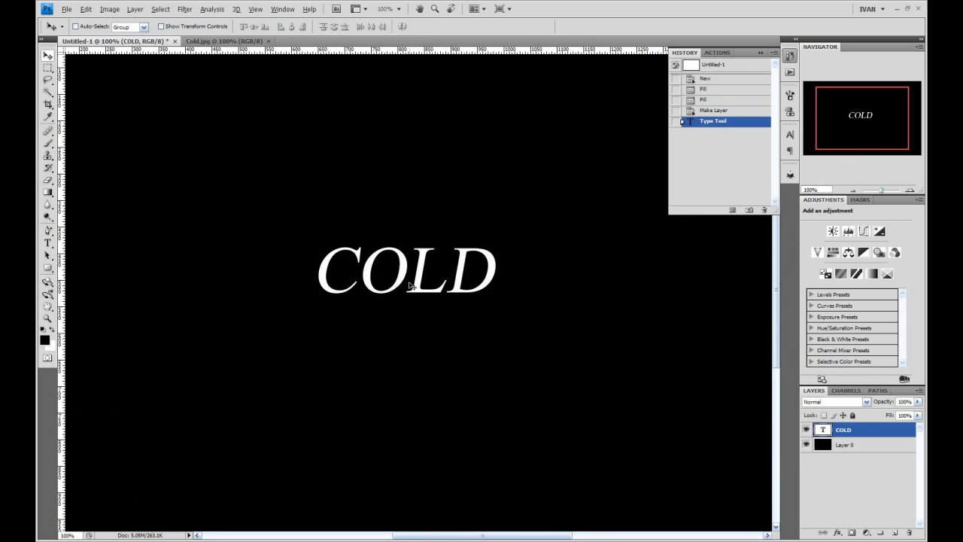
{"action": "left_click_drag", "start_coordinate": [409, 283], "coordinate": [422, 277]}
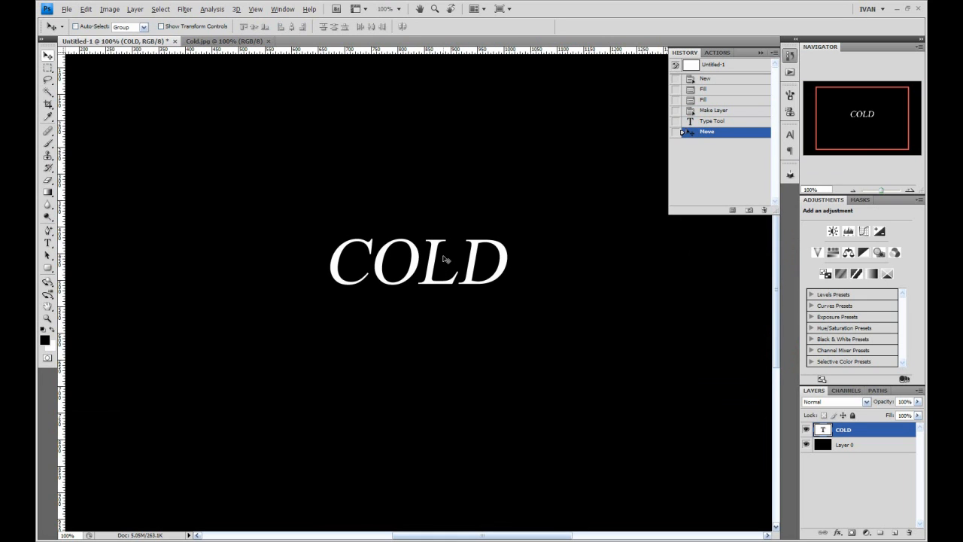
- Compare with Cold.jpg, then rasterize the COLD text layer and merge it down into the black layer
{"action": "left_click", "coordinate": [216, 42]}
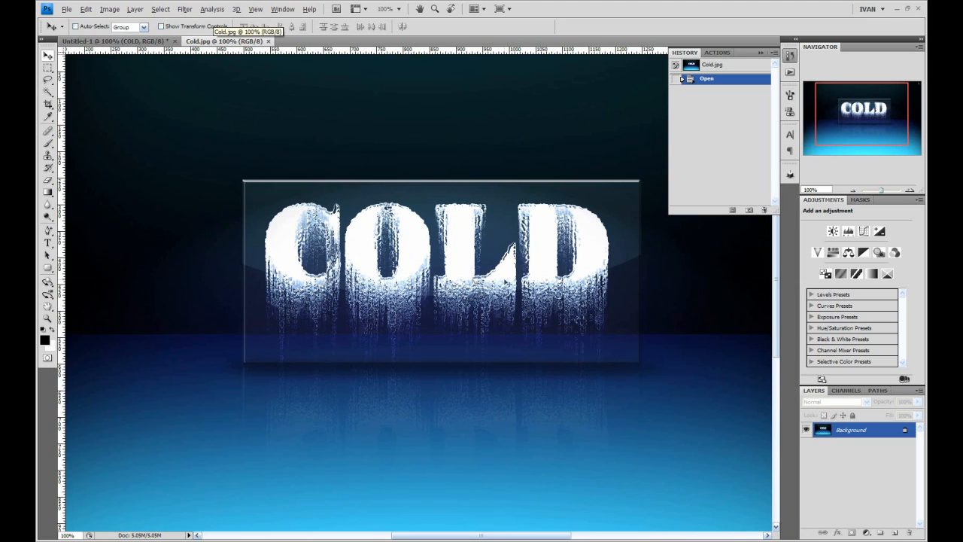
{"action": "left_click", "coordinate": [129, 39]}
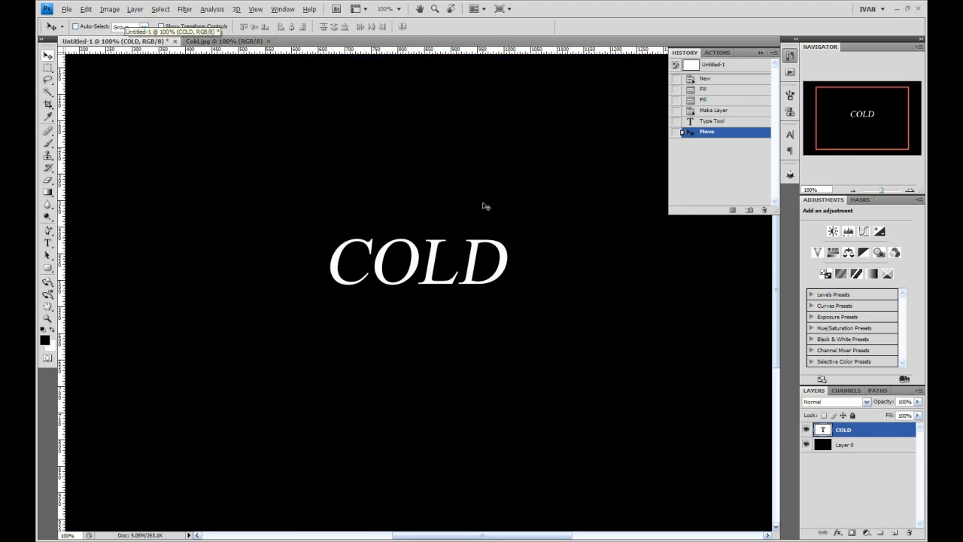
{"action": "right_click", "coordinate": [877, 435]}
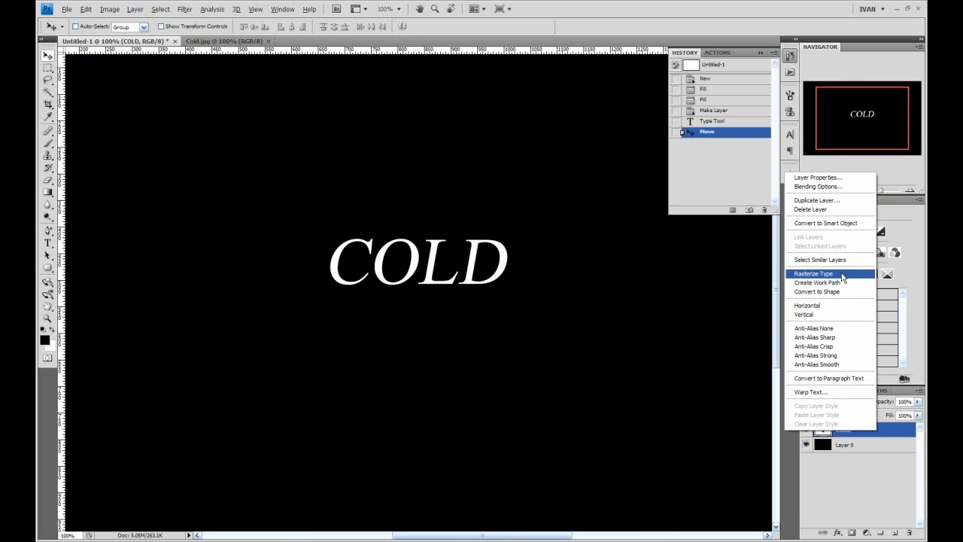
{"action": "left_click", "coordinate": [842, 275]}
{"action": "right_click", "coordinate": [880, 434]}
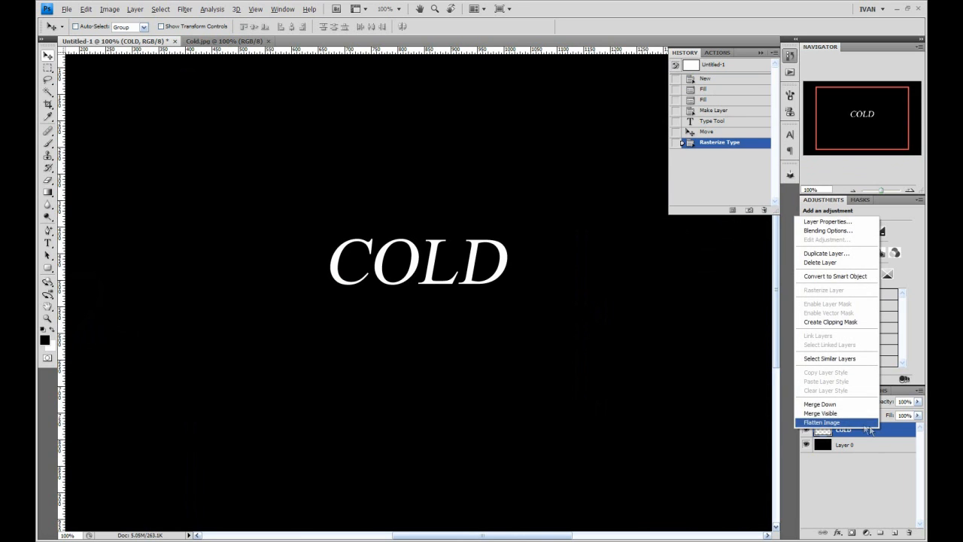
{"action": "left_click", "coordinate": [854, 404]}
{"action": "left_click", "coordinate": [807, 429]}
{"action": "left_click", "coordinate": [807, 429]}
{"action": "left_click_drag", "start_coordinate": [883, 194], "coordinate": [885, 193]}
{"action": "left_click_drag", "start_coordinate": [859, 118], "coordinate": [860, 119]}
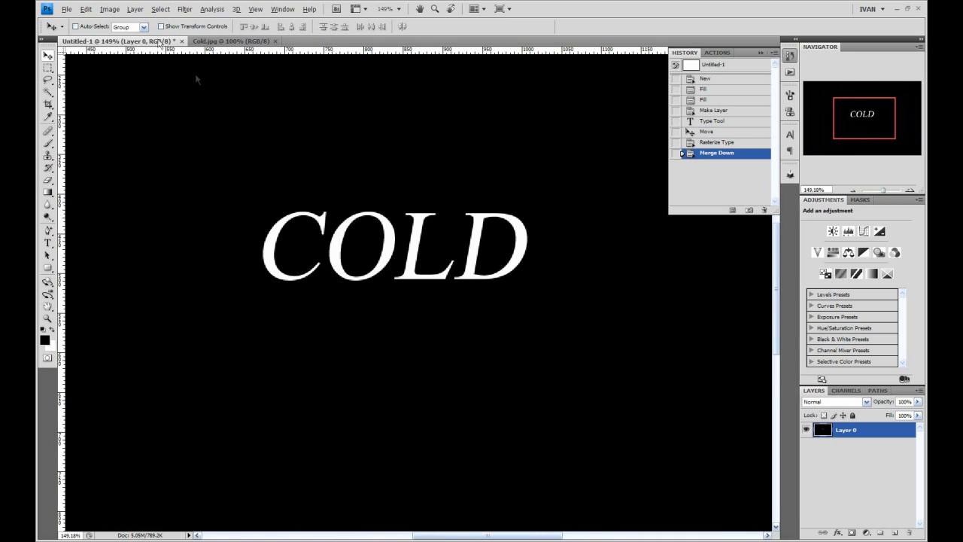
- Rotate the whole canvas 90° clockwise and fit the rotated image in view
{"action": "left_click", "coordinate": [109, 9]}
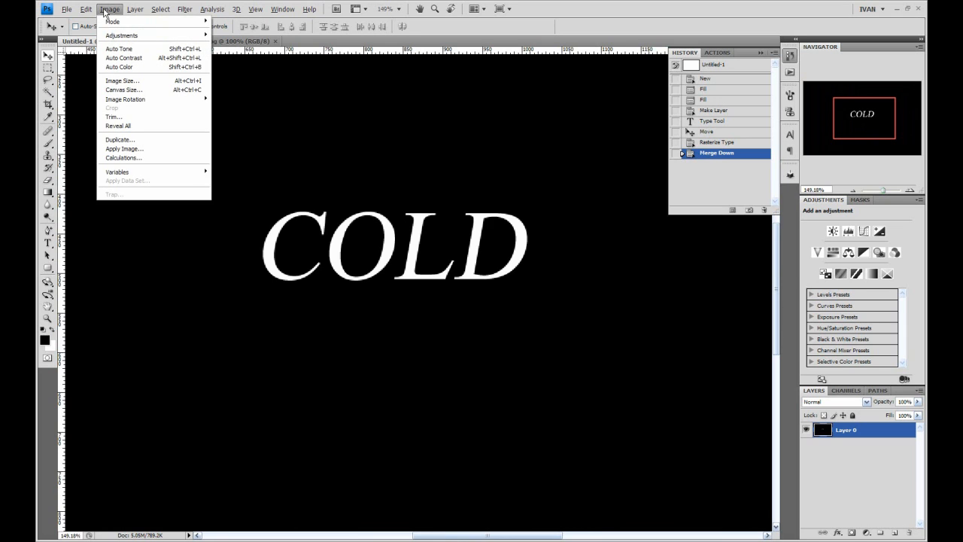
{"action": "mouse_move", "coordinate": [149, 104]}
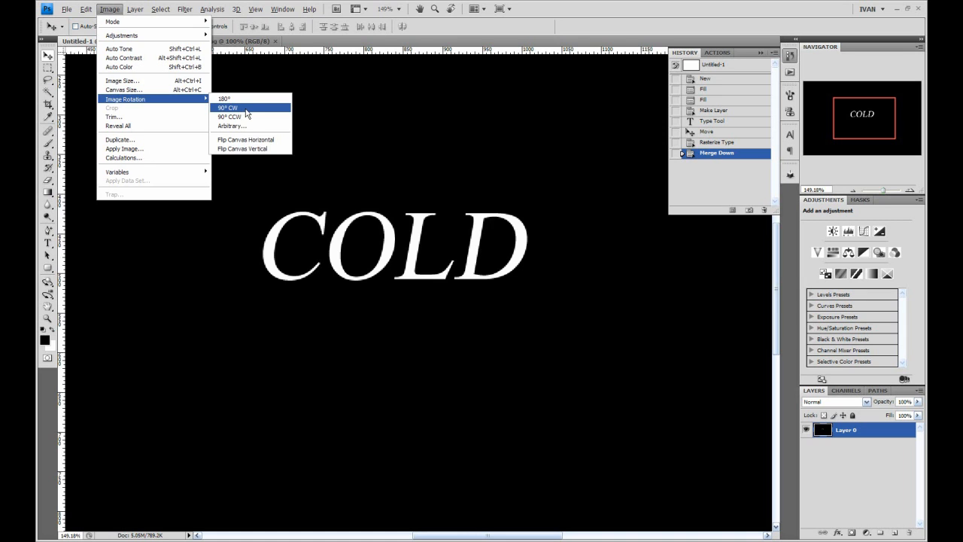
{"action": "left_click", "coordinate": [246, 110]}
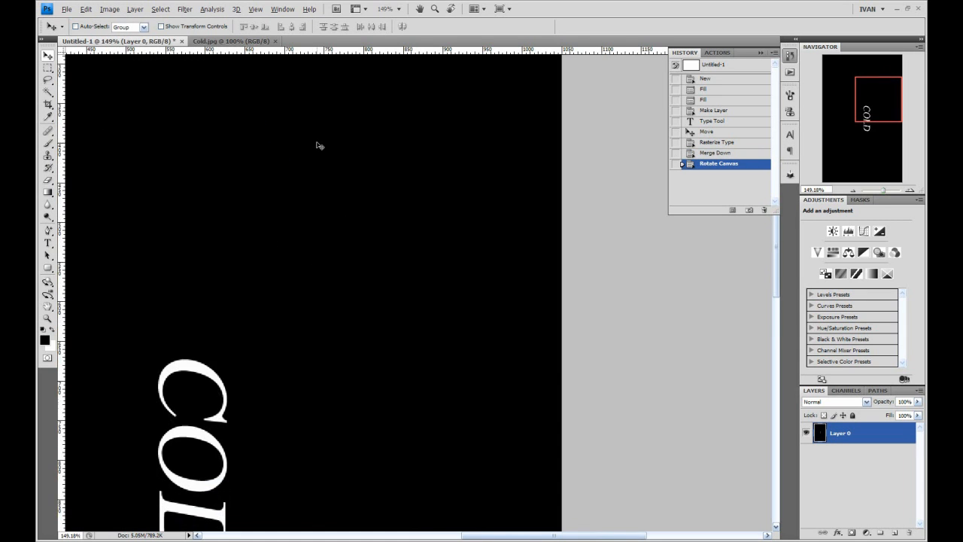
{"action": "scroll", "coordinate": [320, 146], "scroll_direction": "down", "scroll_amount": 3}
{"action": "left_click_drag", "start_coordinate": [885, 192], "coordinate": [879, 193]}
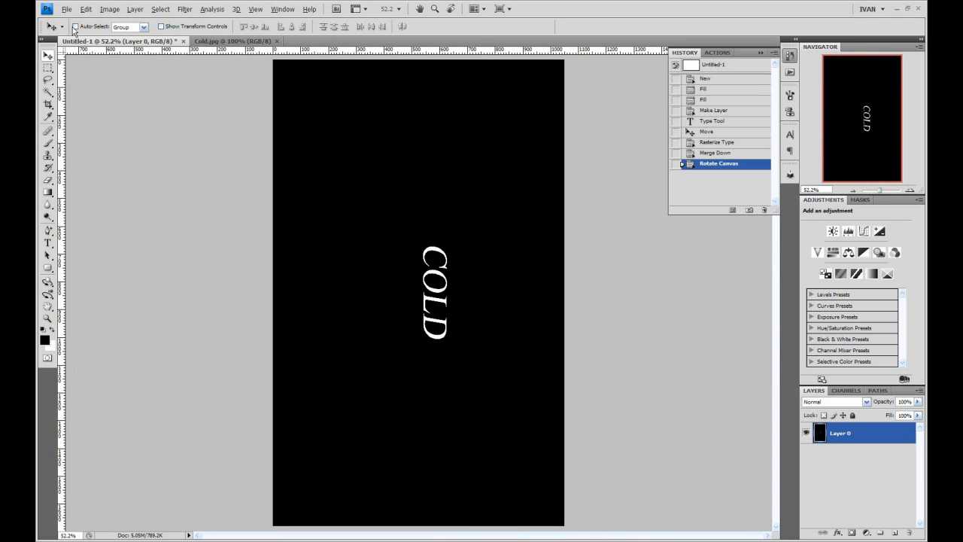
- Apply the Wind filter to the rotated COLD lettering with the Wind method and direction From the Right
{"action": "left_click", "coordinate": [185, 9]}
{"action": "mouse_move", "coordinate": [209, 112]}
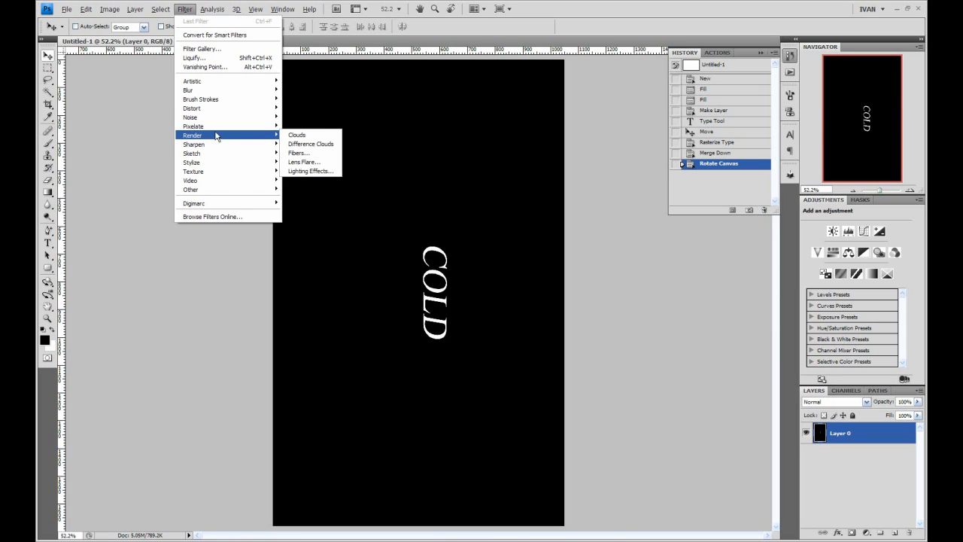
{"action": "mouse_move", "coordinate": [213, 155]}
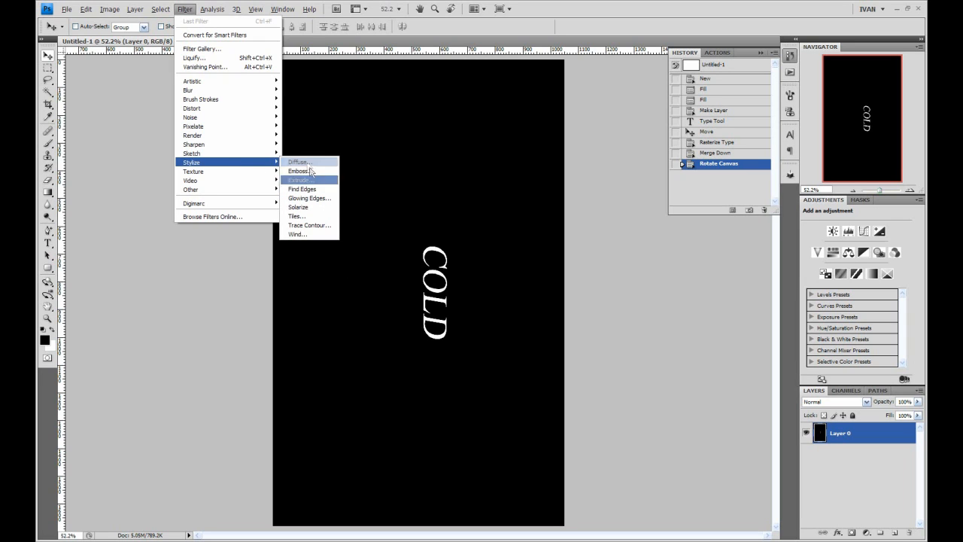
{"action": "left_click", "coordinate": [310, 234]}
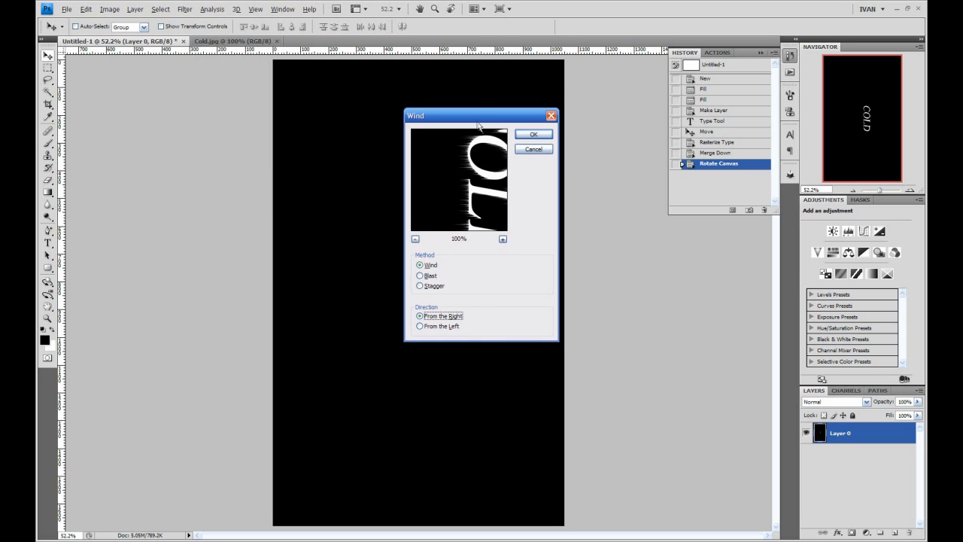
{"action": "left_click_drag", "start_coordinate": [475, 118], "coordinate": [685, 143]}
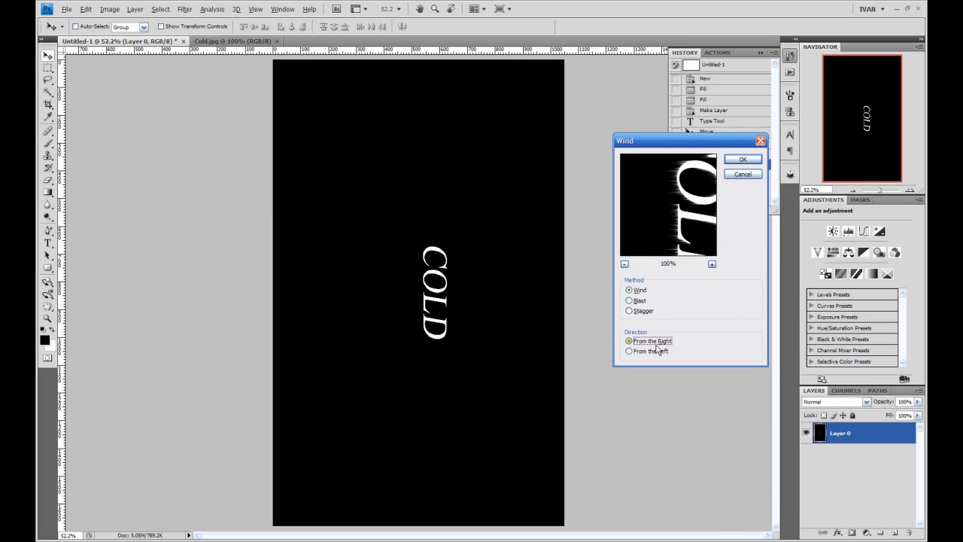
{"action": "left_click", "coordinate": [728, 159]}
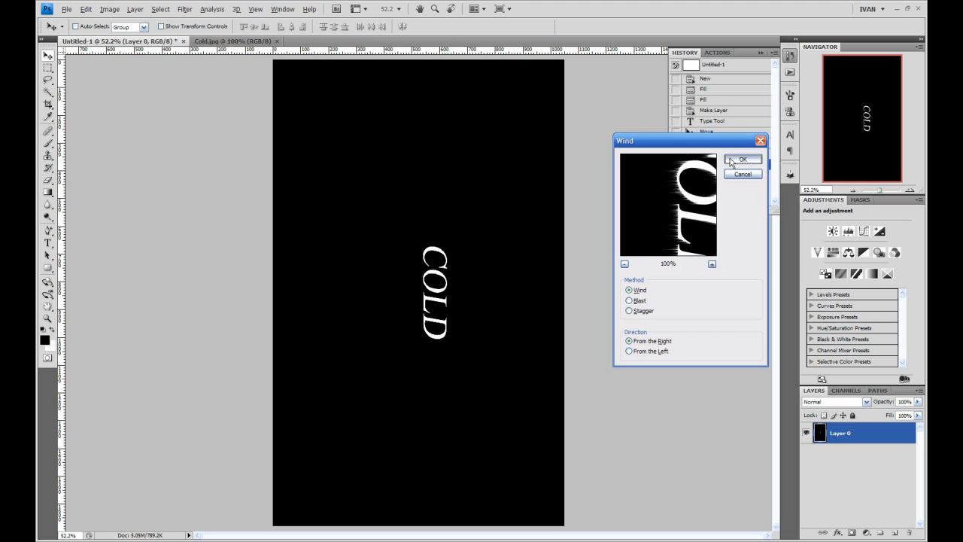
- Repeat the Wind filter on the lettering at 100% zoom, undoing the last extra pass so two applications remain
{"action": "left_click", "coordinate": [825, 189]}
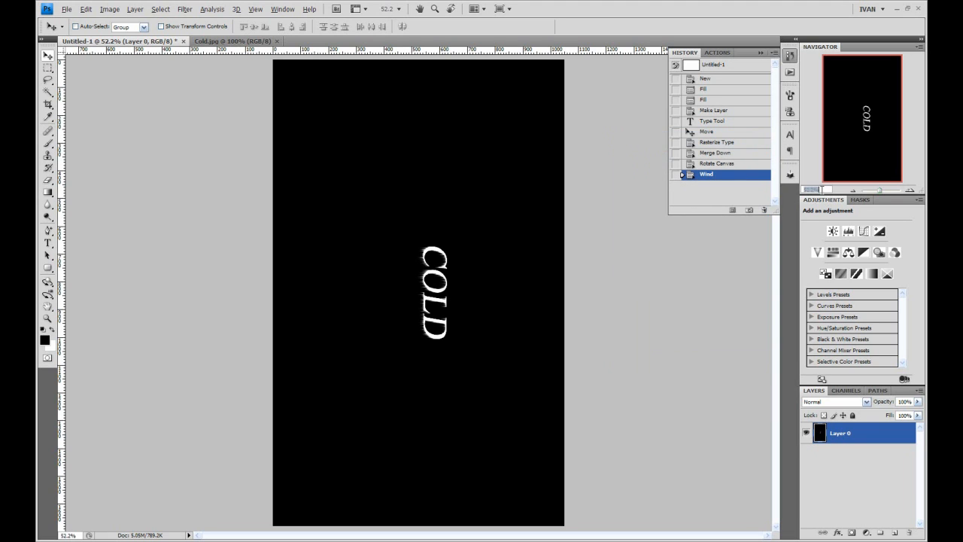
{"action": "type", "text": "100"}
{"action": "key", "text": "Return"}
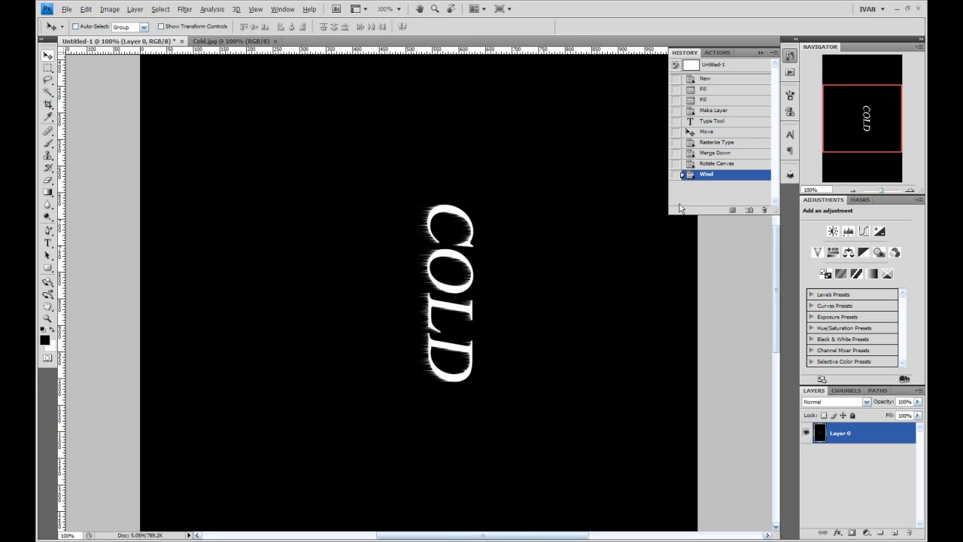
{"action": "key", "text": "ctrl+f"}
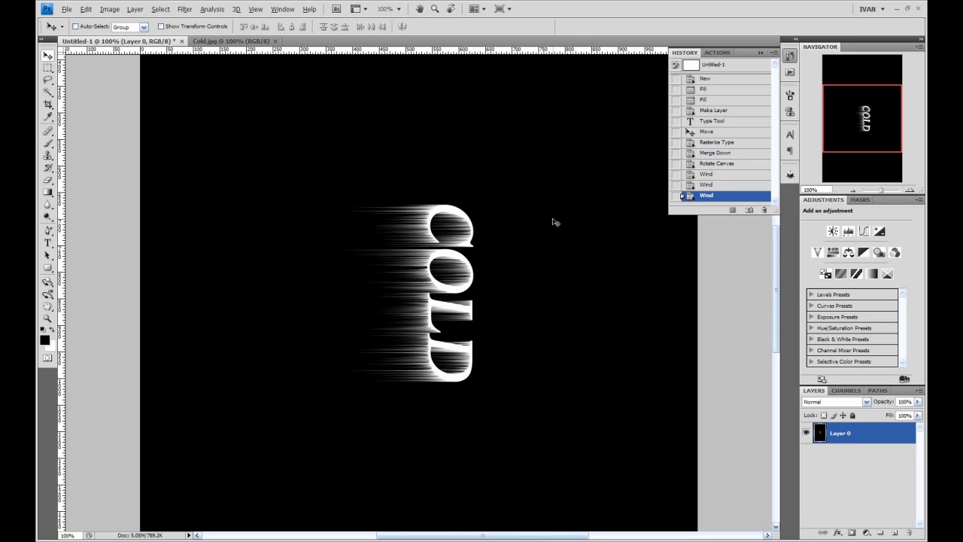
{"action": "key", "text": "ctrl+z"}
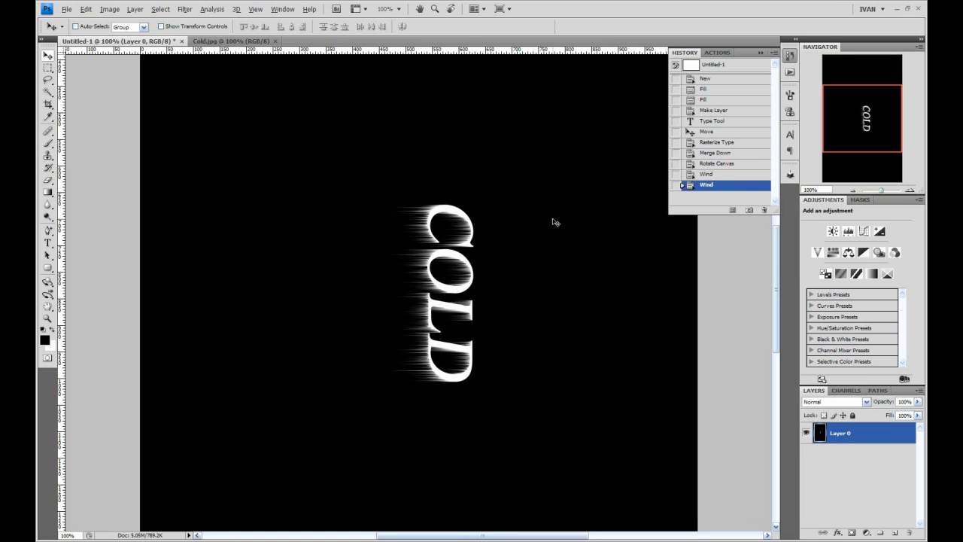
- Rotate the whole canvas 90° counter-clockwise so the COLD lettering reads horizontally, centred in view
{"action": "left_click", "coordinate": [109, 9]}
{"action": "mouse_move", "coordinate": [135, 101]}
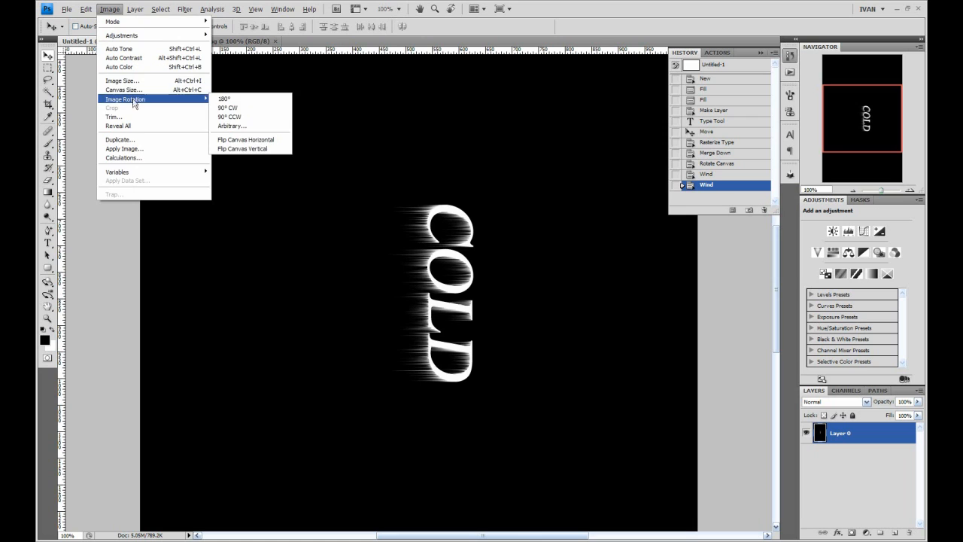
{"action": "left_click", "coordinate": [250, 117]}
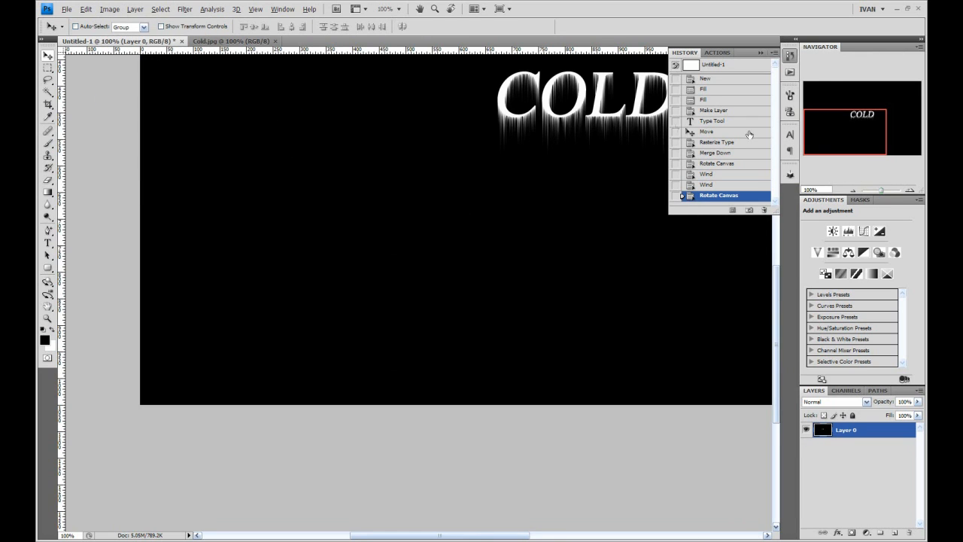
{"action": "left_click_drag", "start_coordinate": [851, 129], "coordinate": [861, 115]}
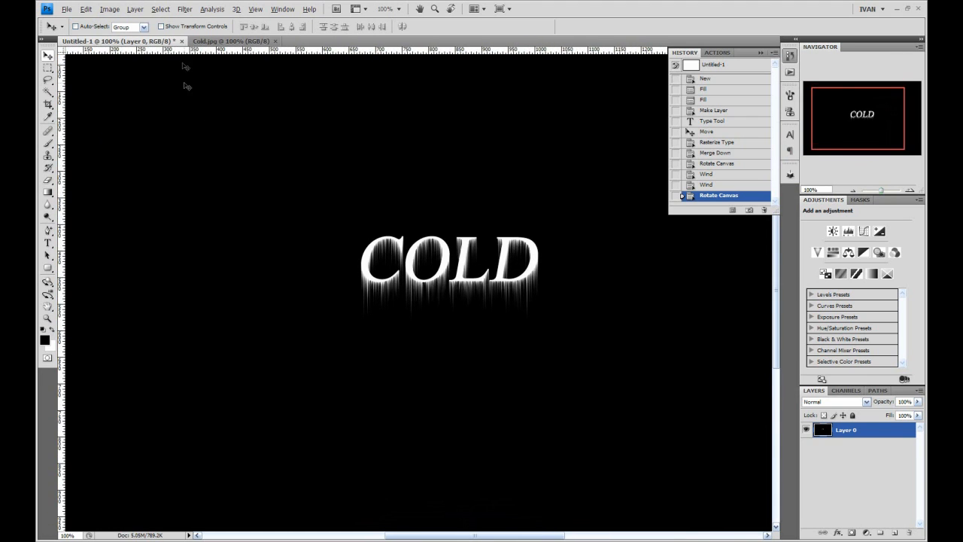
- Apply the Crystallize filter to the COLD lettering with a cell size of 3
{"action": "left_click", "coordinate": [185, 9]}
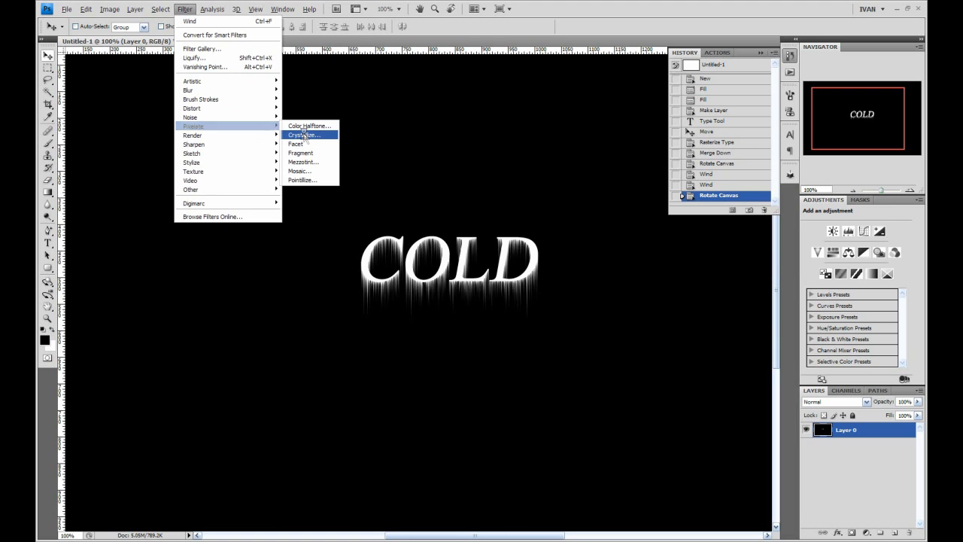
{"action": "left_click", "coordinate": [304, 134]}
{"action": "left_click_drag", "start_coordinate": [460, 135], "coordinate": [523, 131]}
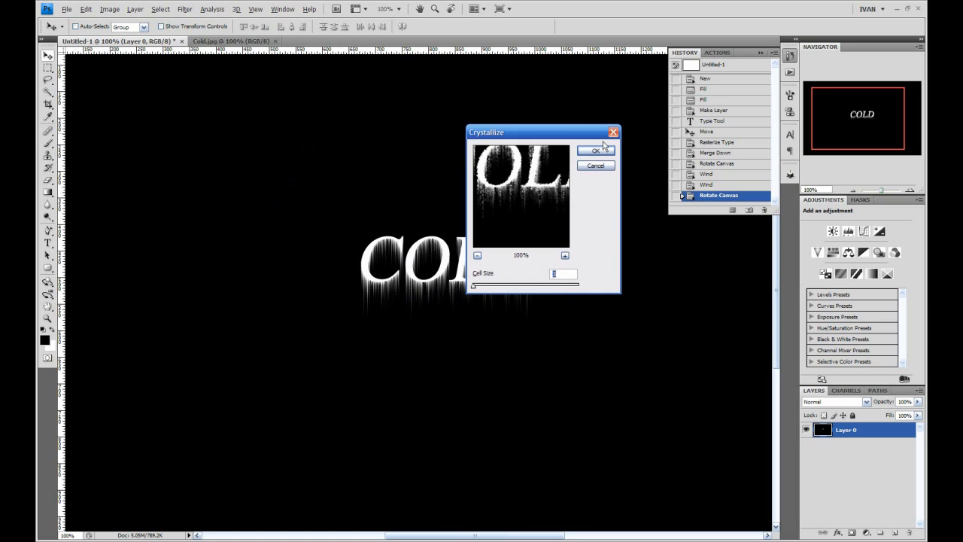
{"action": "left_click", "coordinate": [600, 152]}
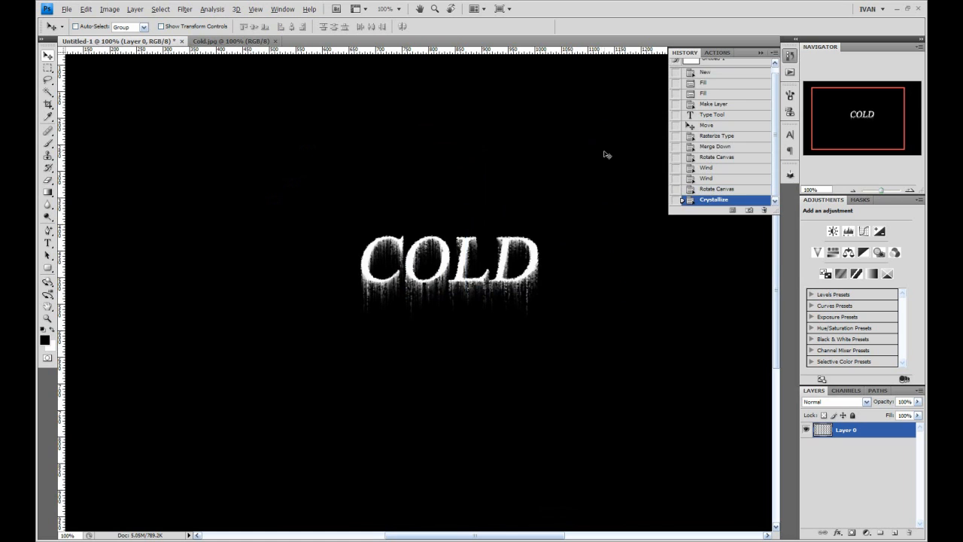
{"action": "mouse_move", "coordinate": [858, 128]}
{"action": "left_mouse_down"}
{"action": "mouse_move", "coordinate": [854, 119]}
{"action": "mouse_move", "coordinate": [861, 126]}
{"action": "left_mouse_up"}
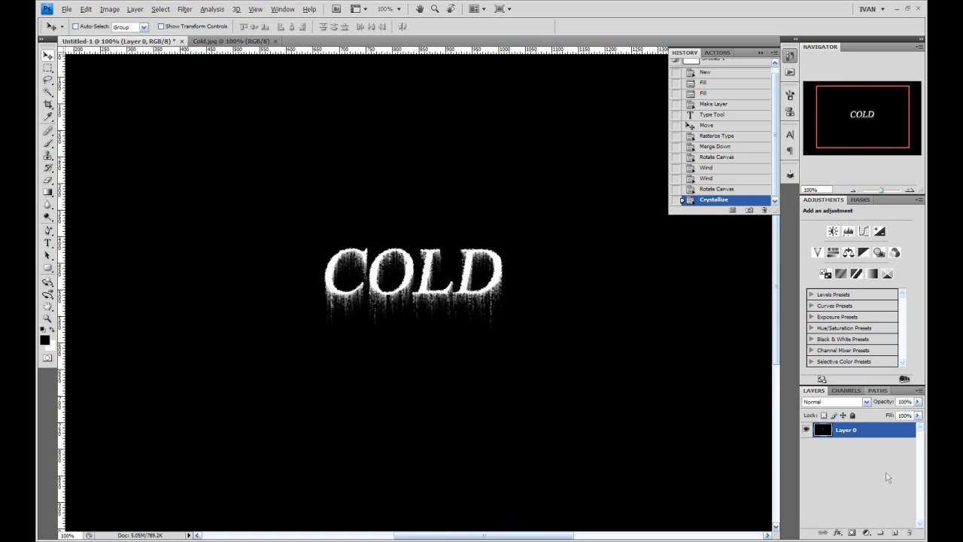
{"action": "left_click", "coordinate": [877, 541]}
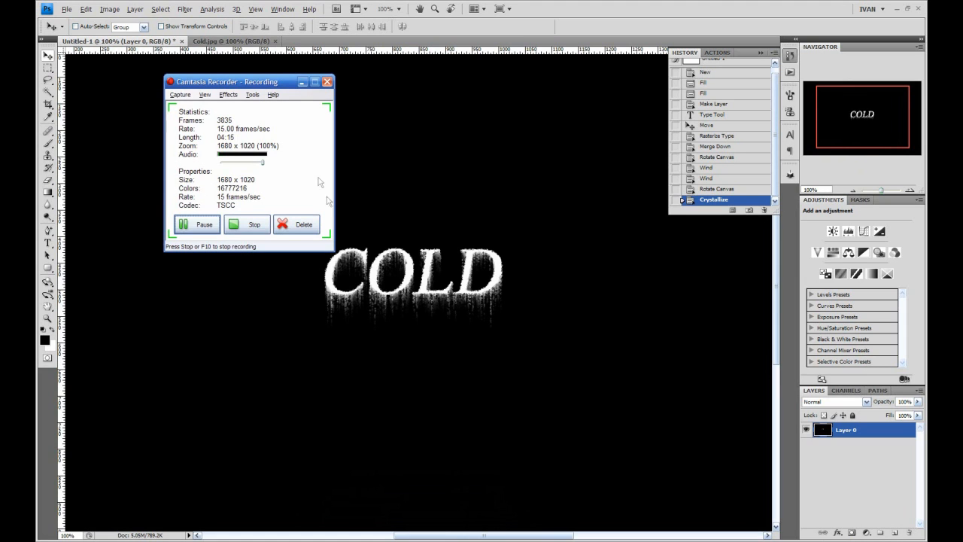
{"action": "left_click", "coordinate": [652, 8]}
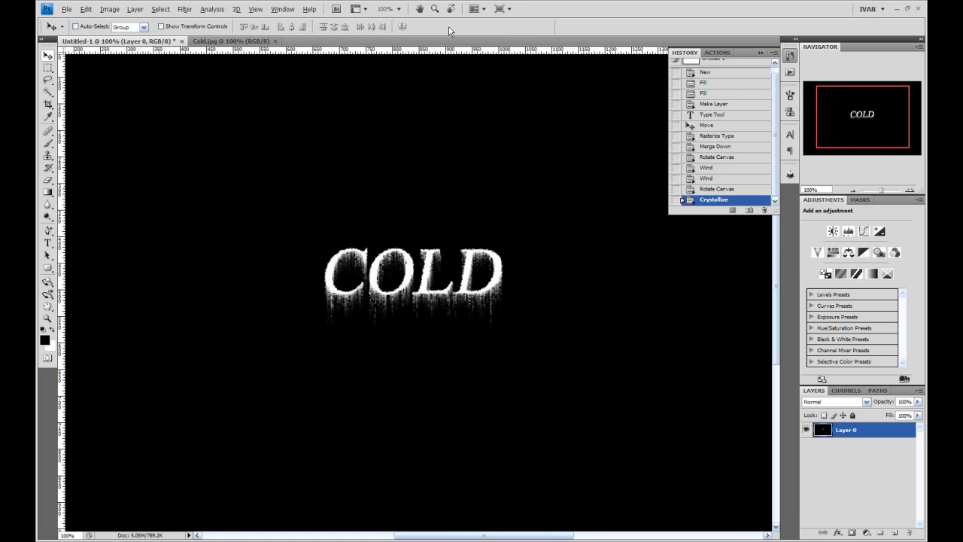
- Save a version of the document to the Desktop in Photoshop format under the file name Displacement map
{"action": "left_click", "coordinate": [66, 10]}
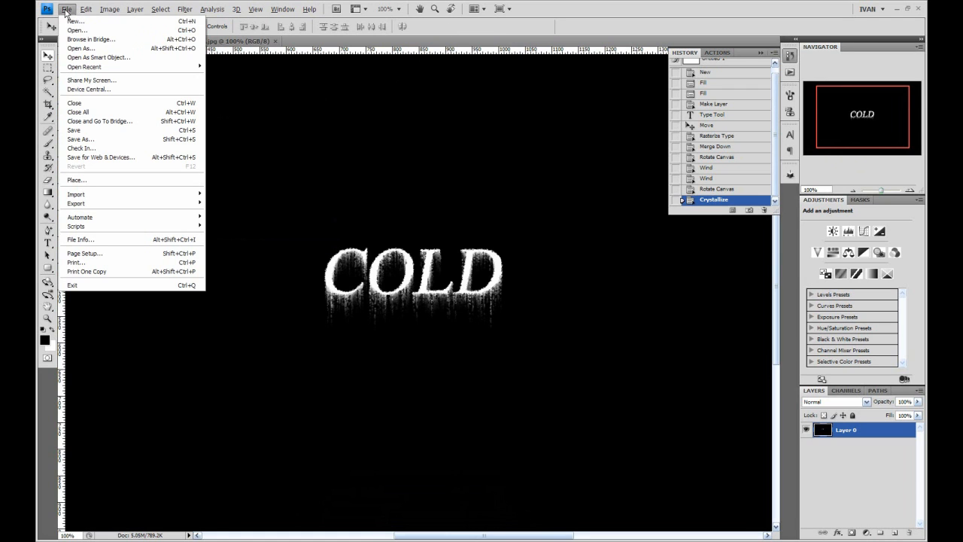
{"action": "left_click", "coordinate": [89, 140]}
{"action": "left_click", "coordinate": [516, 114]}
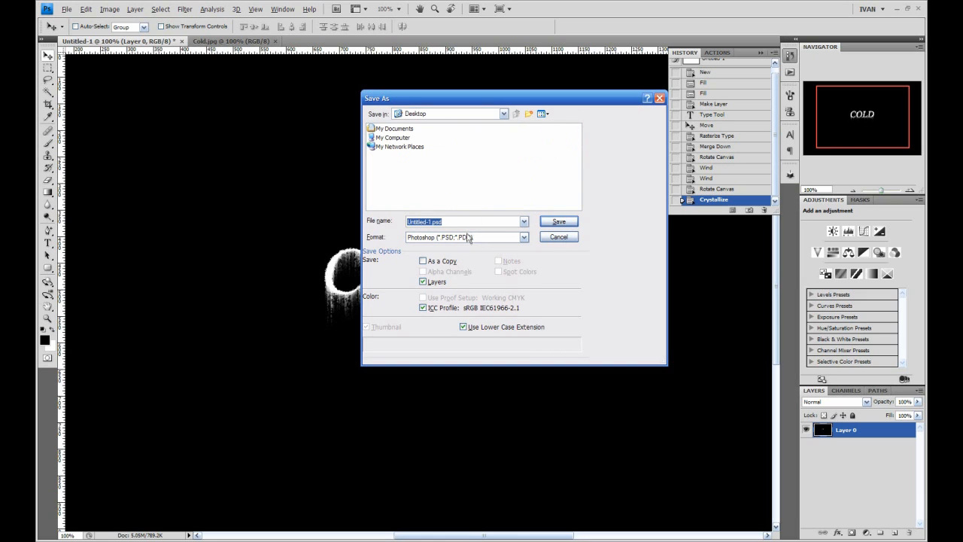
{"action": "type", "text": "D"}
{"action": "left_click", "coordinate": [468, 237]}
{"action": "left_click", "coordinate": [468, 237]}
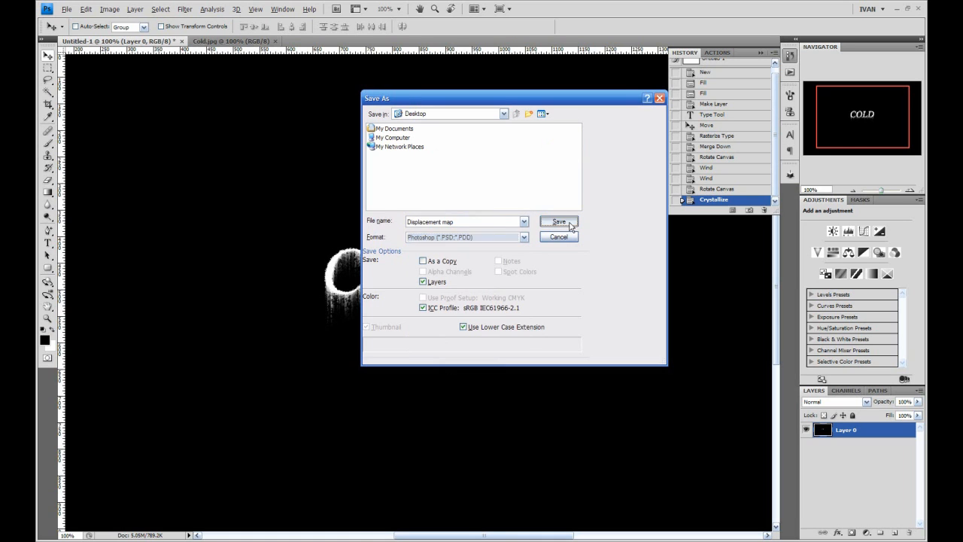
{"action": "left_click", "coordinate": [558, 222]}
{"action": "left_click", "coordinate": [600, 178]}
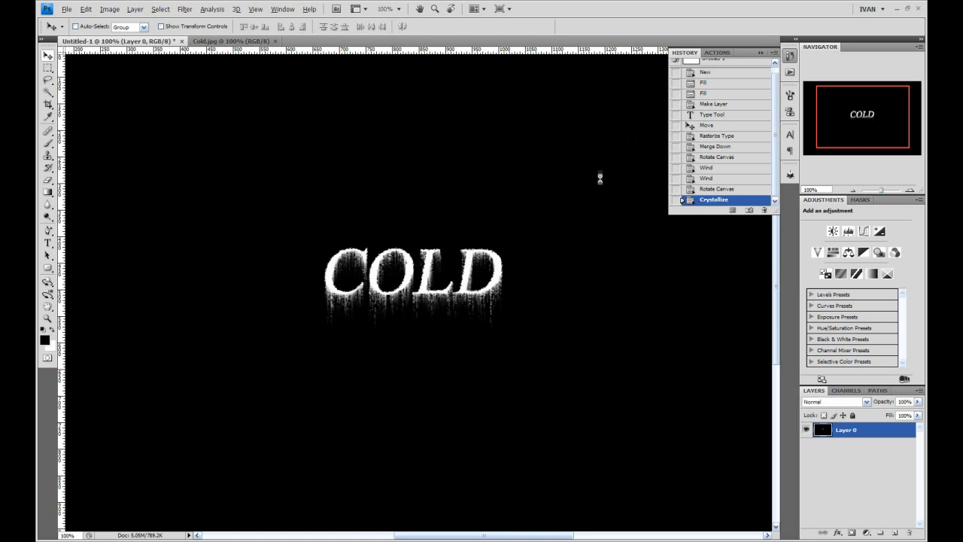
- Start the Glass distortion filter on the lettering and load Displacement map.psd from the Desktop as its texture
{"action": "left_click", "coordinate": [185, 10]}
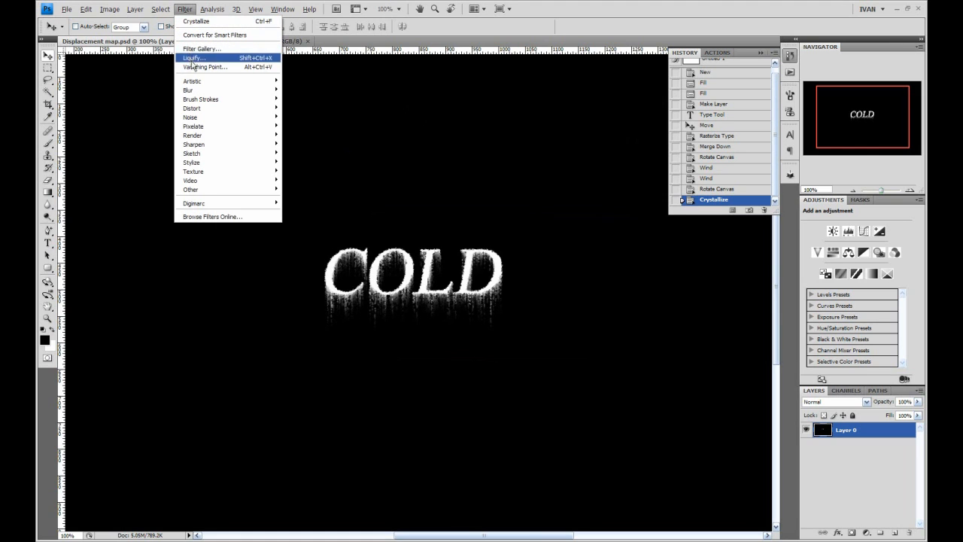
{"action": "mouse_move", "coordinate": [193, 83]}
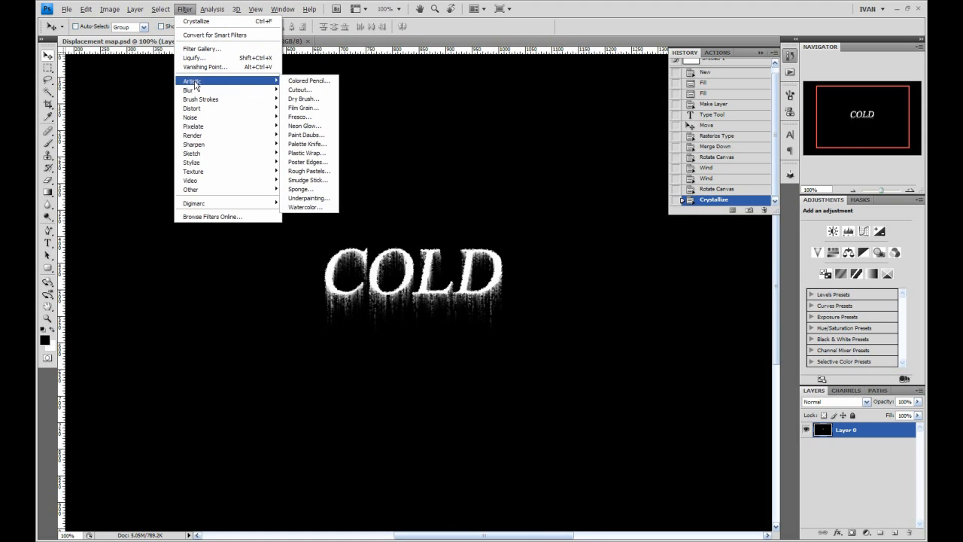
{"action": "mouse_move", "coordinate": [203, 114]}
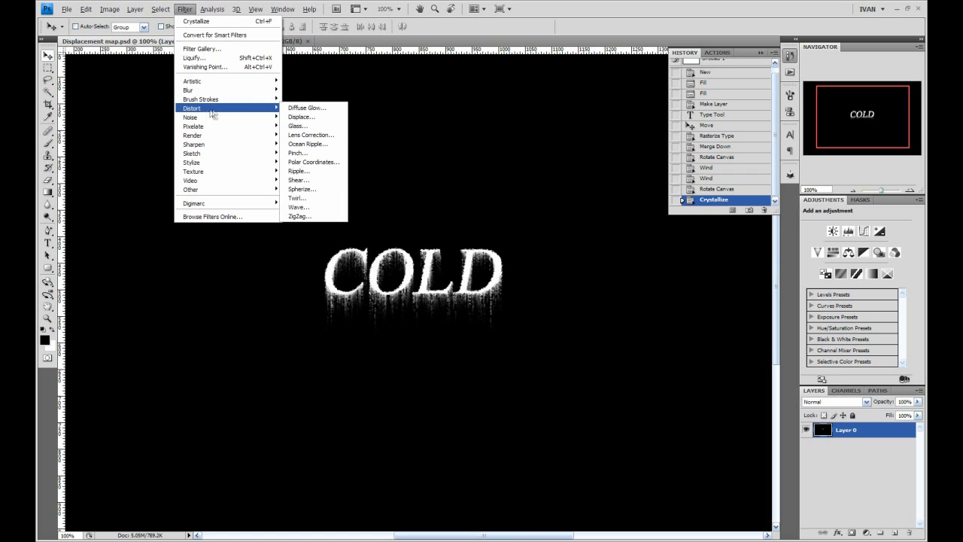
{"action": "left_click", "coordinate": [314, 129]}
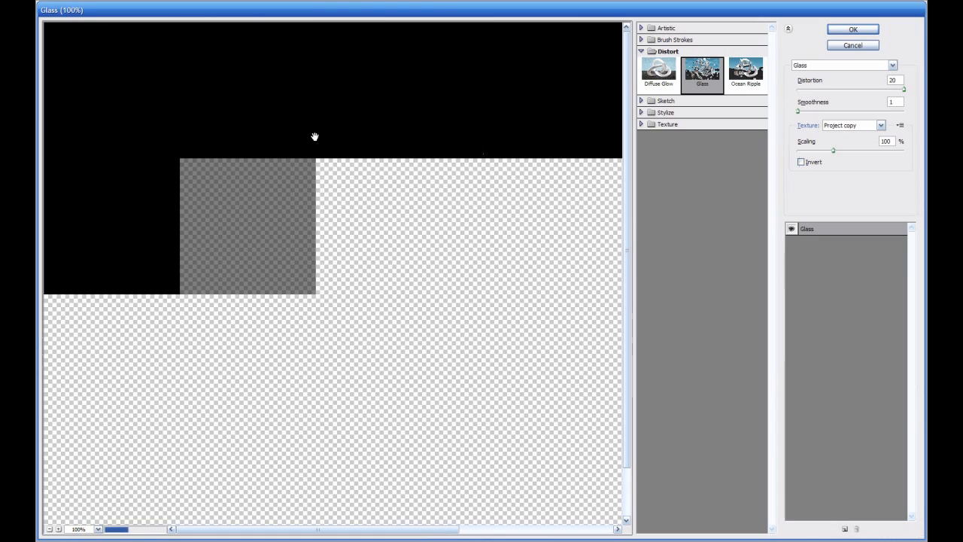
{"action": "left_click_drag", "start_coordinate": [504, 248], "coordinate": [382, 237]}
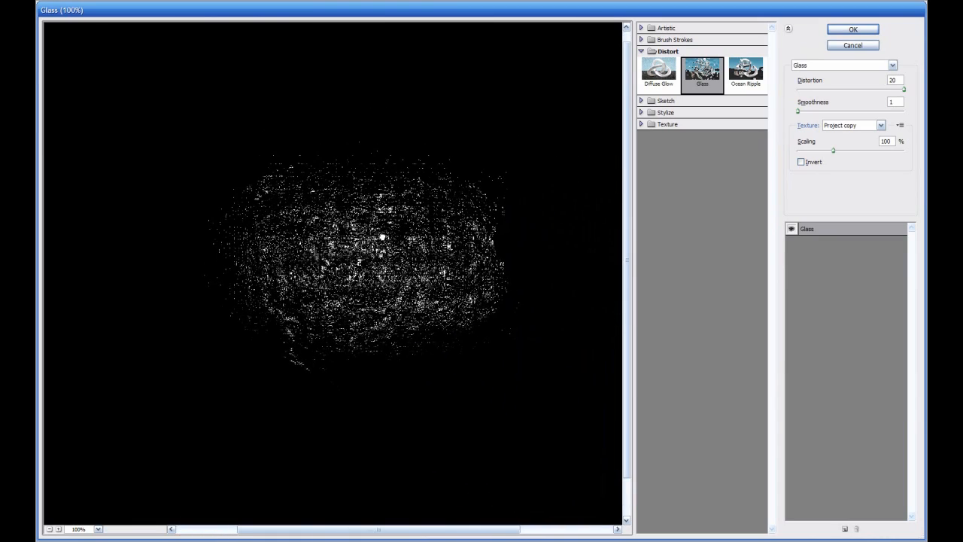
{"action": "left_click", "coordinate": [900, 128]}
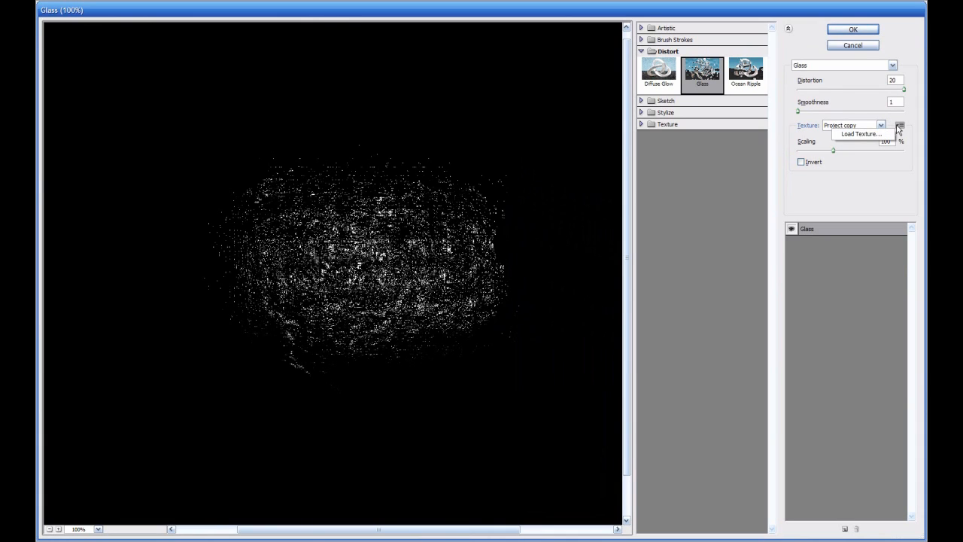
{"action": "left_click", "coordinate": [885, 134]}
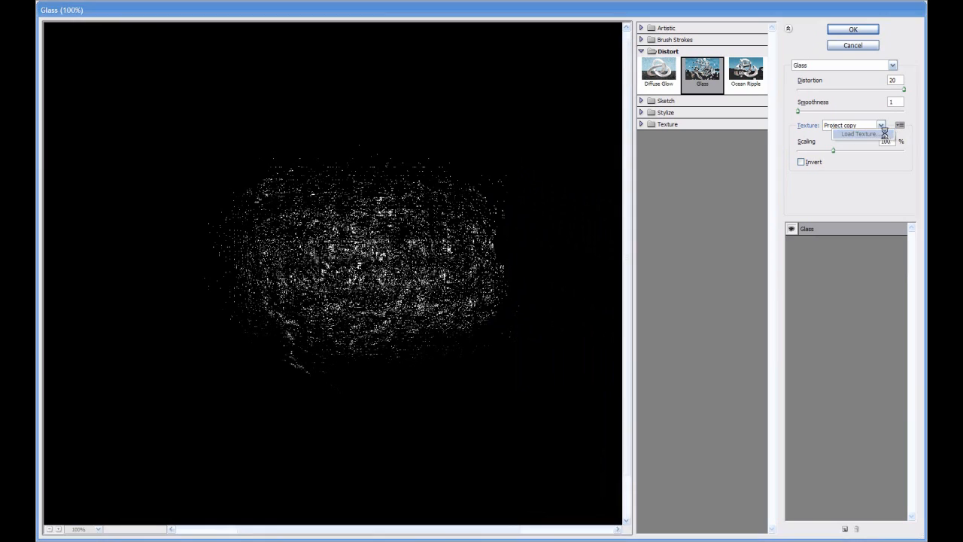
{"action": "left_click", "coordinate": [417, 156]}
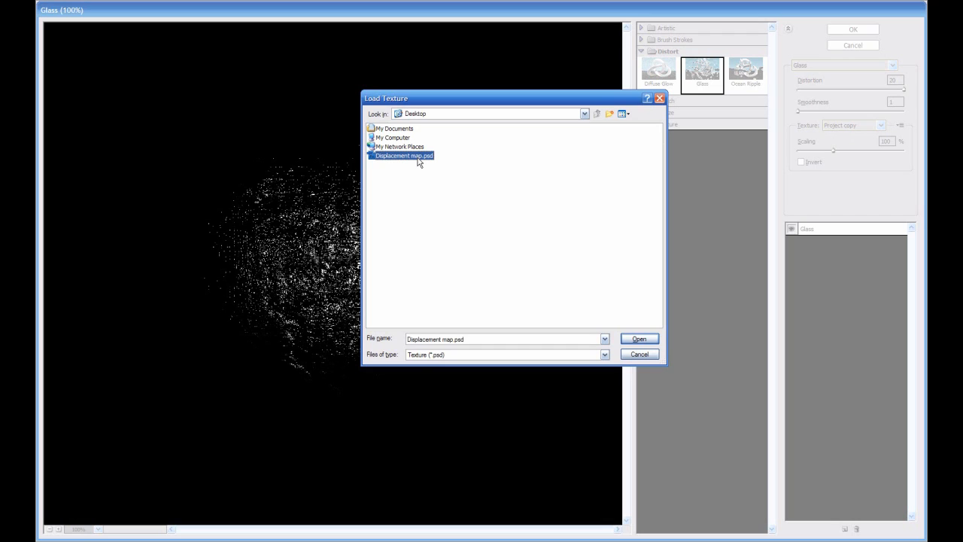
{"action": "double_click", "coordinate": [417, 156]}
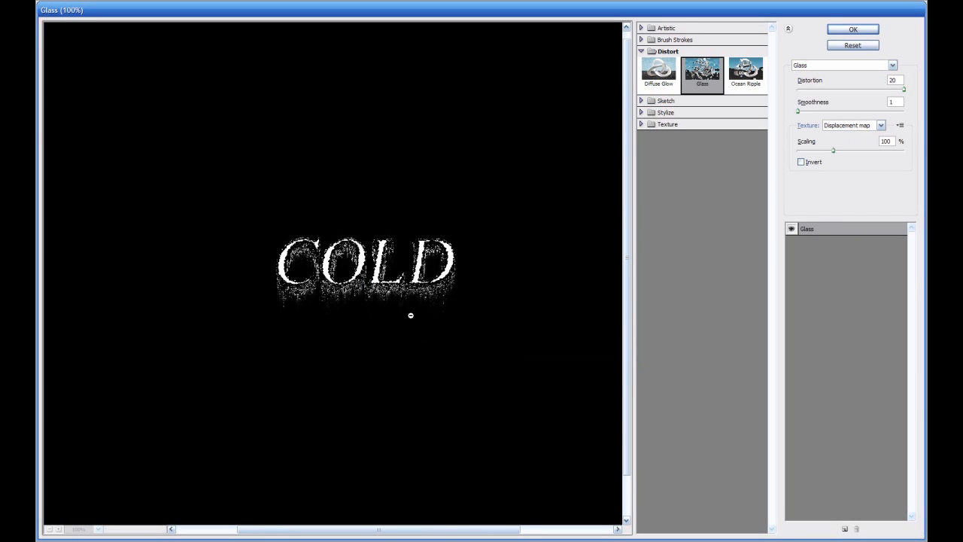
- Set the Glass filter's Distortion to 3 and Smoothness to 3
{"action": "key", "text": "ctrl+plus"}
{"action": "key", "text": "ctrl+plus"}
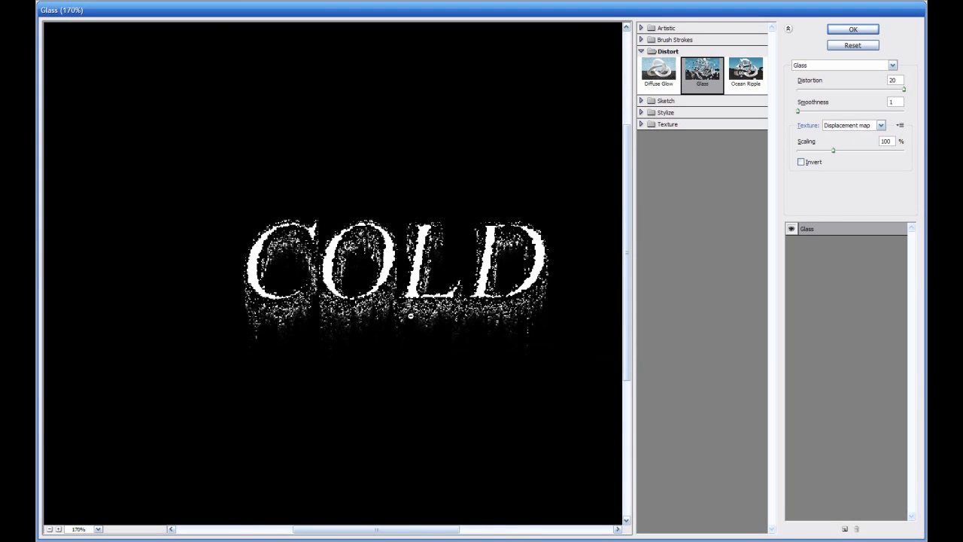
{"action": "left_click_drag", "start_coordinate": [902, 87], "coordinate": [814, 88]}
{"action": "left_click", "coordinate": [811, 112]}
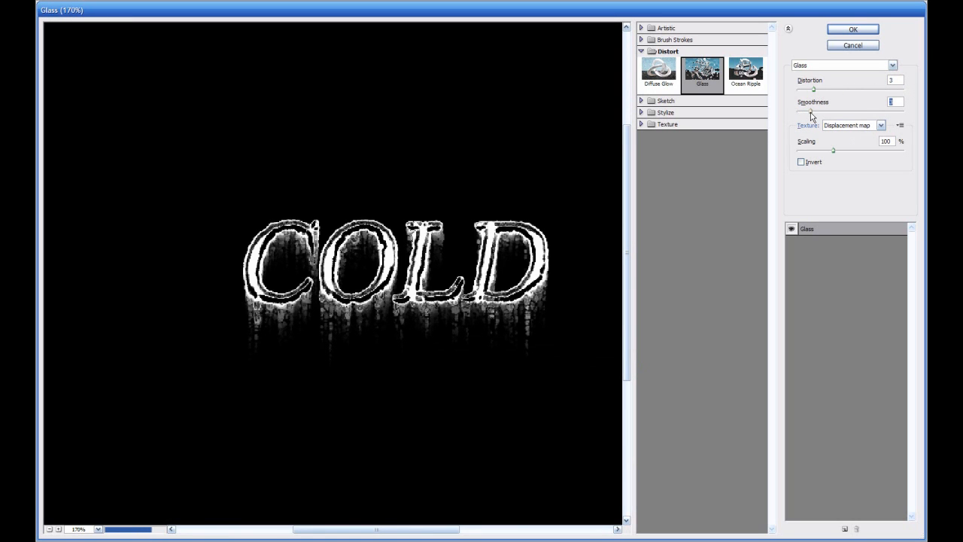
{"action": "left_click_drag", "start_coordinate": [811, 112], "coordinate": [812, 112]}
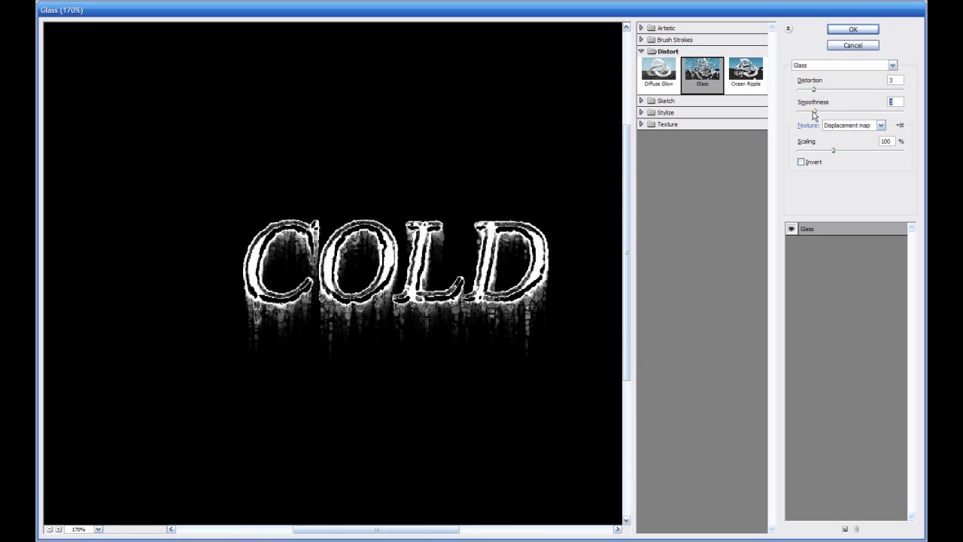
- Try a 71% texture scaling, restore it to 100% with Distortion at 3, and apply the Glass filter
{"action": "left_click_drag", "start_coordinate": [822, 151], "coordinate": [813, 151]}
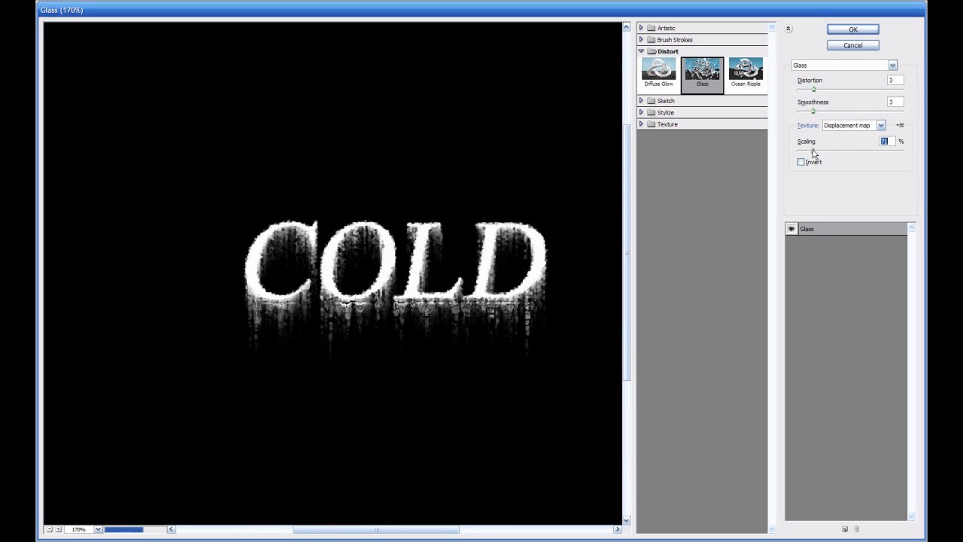
{"action": "type", "text": "100"}
{"action": "left_click", "coordinate": [822, 89]}
{"action": "left_click_drag", "start_coordinate": [823, 91], "coordinate": [814, 90]}
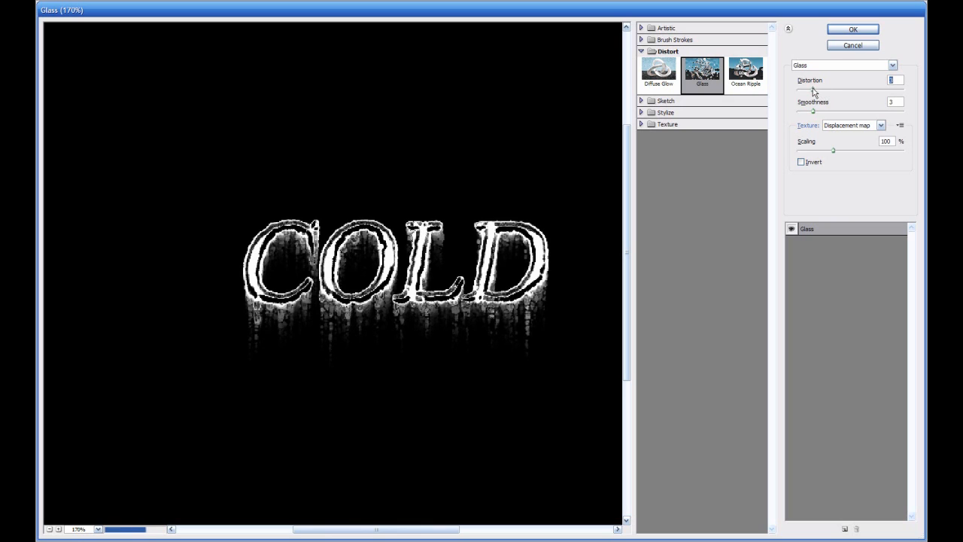
{"action": "left_click", "coordinate": [821, 111]}
{"action": "left_click", "coordinate": [853, 30]}
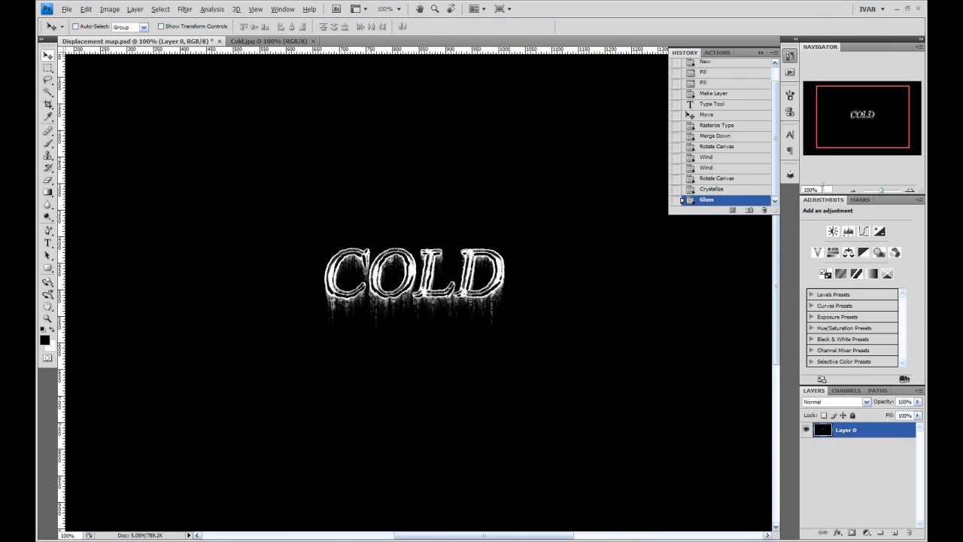
- Duplicate Layer 0 and enable a Color Overlay layer style on the copy
{"action": "left_click_drag", "start_coordinate": [865, 113], "coordinate": [864, 115]}
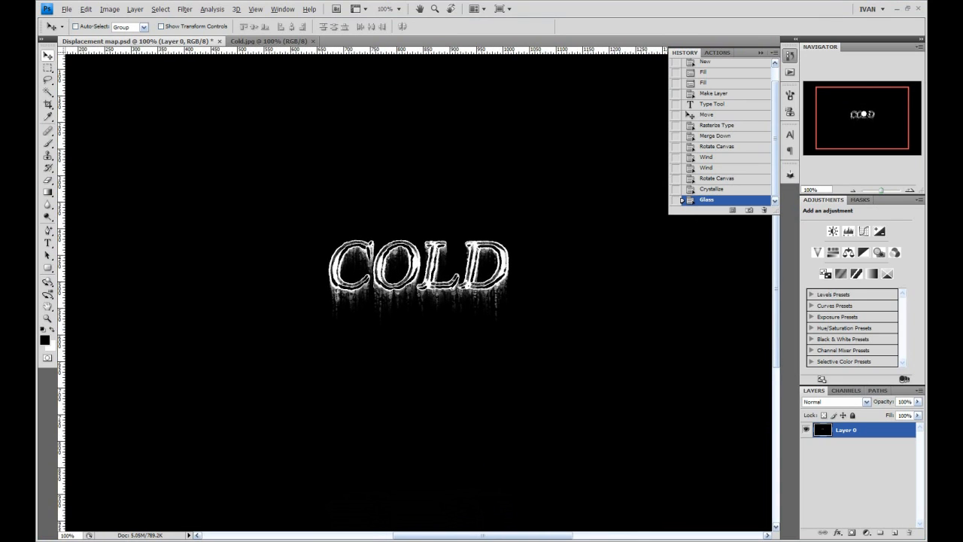
{"action": "key", "text": "ctrl+j"}
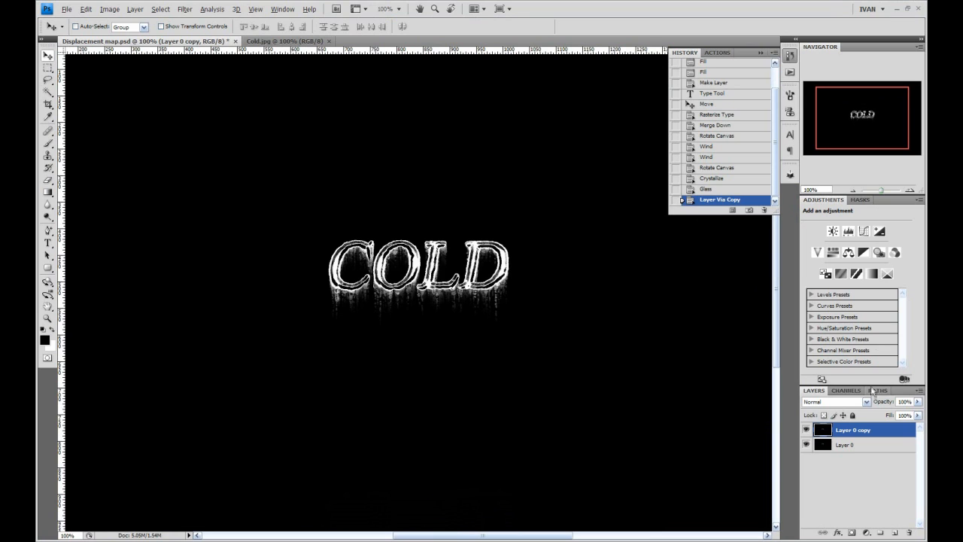
{"action": "double_click", "coordinate": [897, 435]}
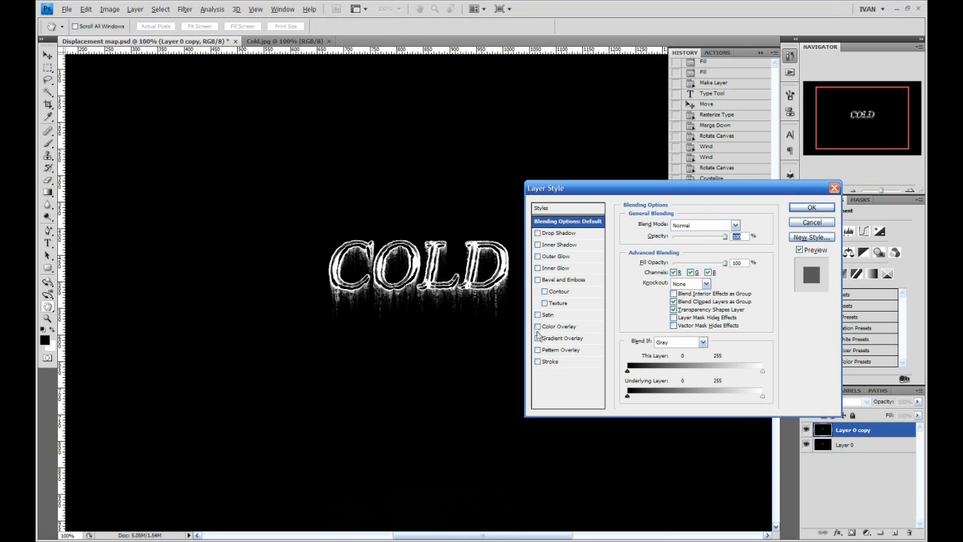
{"action": "left_click", "coordinate": [538, 327]}
{"action": "left_click", "coordinate": [552, 329]}
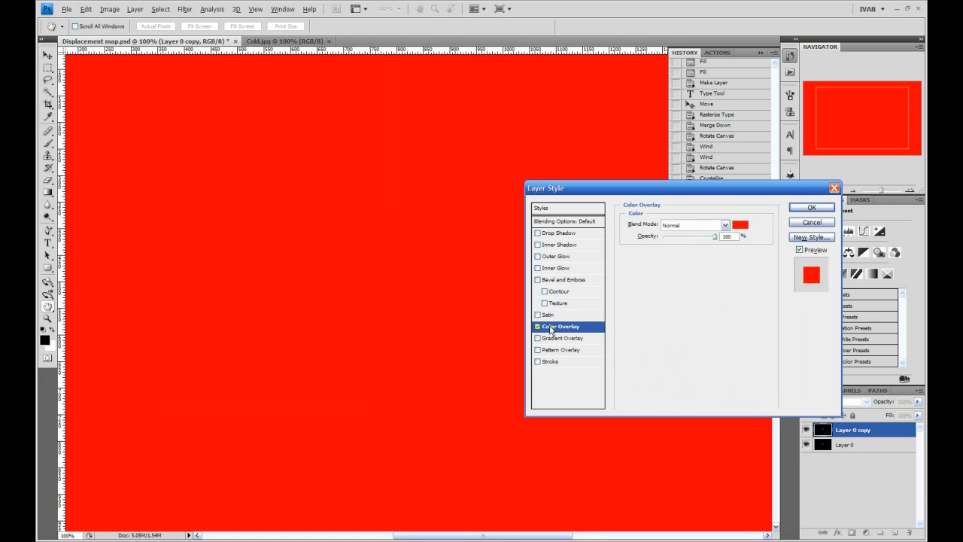
- Set the Color Overlay to bright blue (00c6ff) and its blend mode to Soft Light
{"action": "left_click", "coordinate": [740, 224]}
{"action": "left_click", "coordinate": [817, 294]}
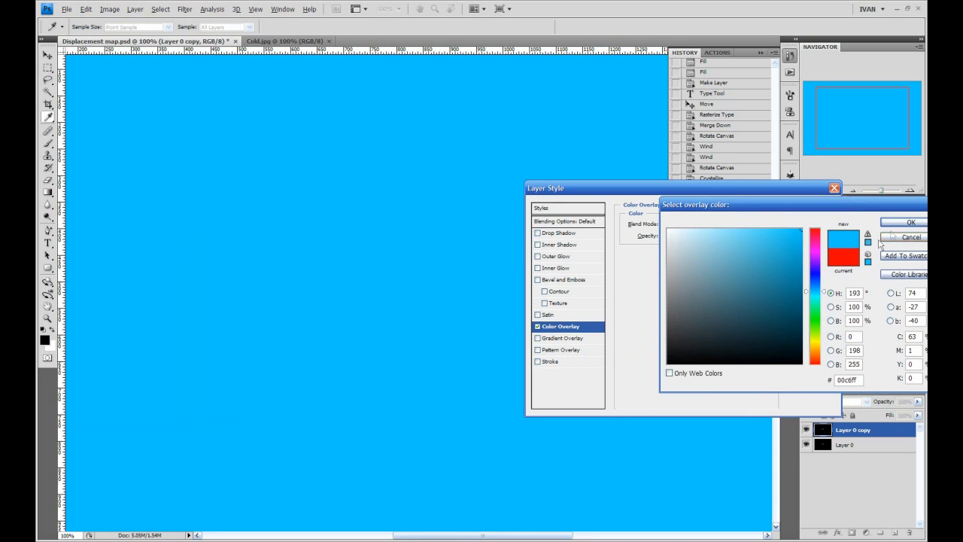
{"action": "left_click", "coordinate": [911, 222]}
{"action": "left_click", "coordinate": [692, 225]}
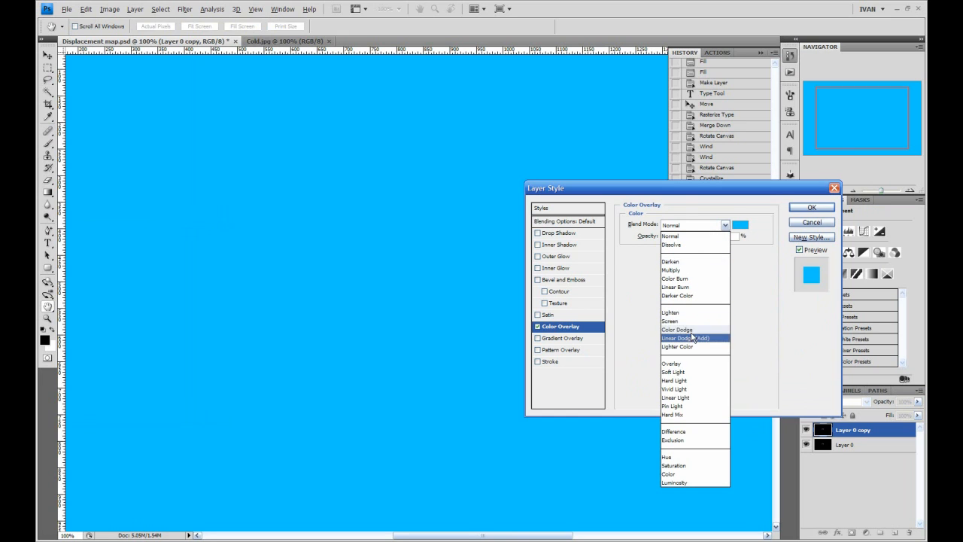
{"action": "left_click", "coordinate": [692, 372]}
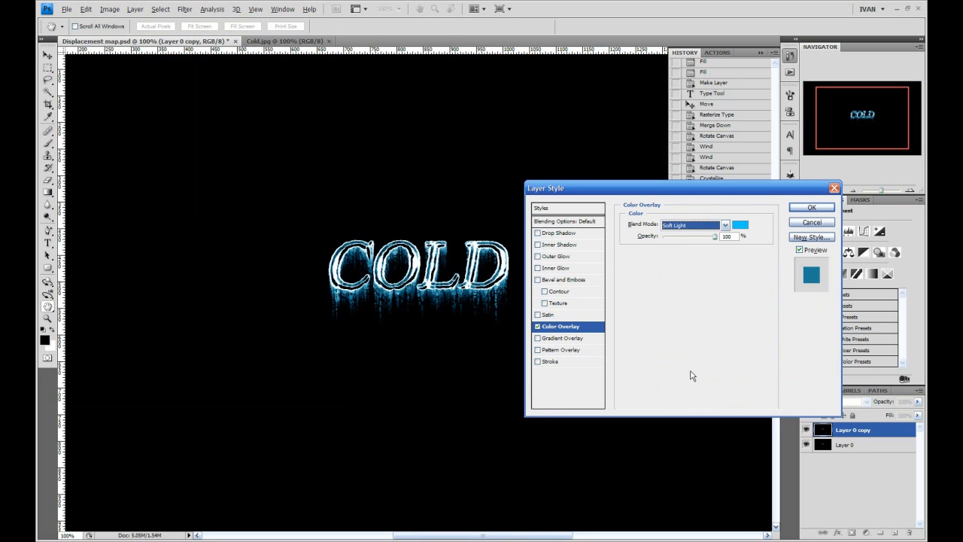
- Lower the Color Overlay's opacity to soften the blue tint and apply the layer style to Layer 0 copy
{"action": "left_click_drag", "start_coordinate": [715, 237], "coordinate": [696, 239]}
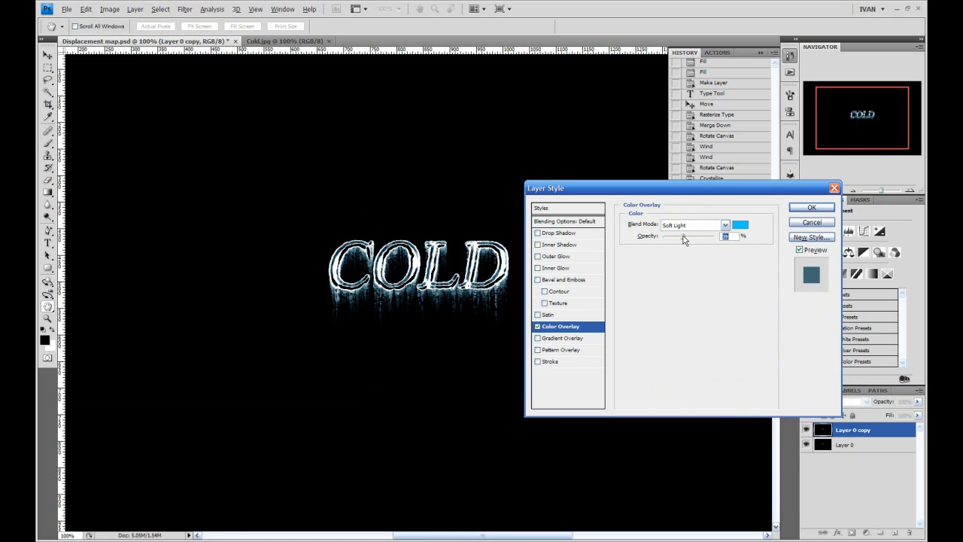
{"action": "left_click_drag", "start_coordinate": [677, 239], "coordinate": [692, 239]}
{"action": "left_click", "coordinate": [812, 207]}
- Compare the frozen COLD text in Displacement map.psd with the reference Cold.jpg, examining its lettering, icicles, glass panel and reflection
{"action": "left_click_drag", "start_coordinate": [824, 109], "coordinate": [843, 114]}
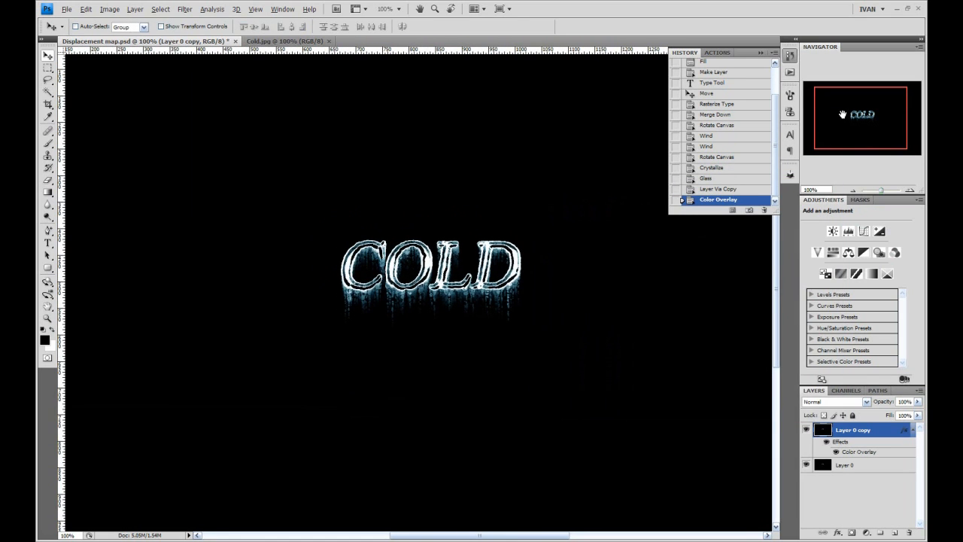
{"action": "left_click", "coordinate": [269, 42]}
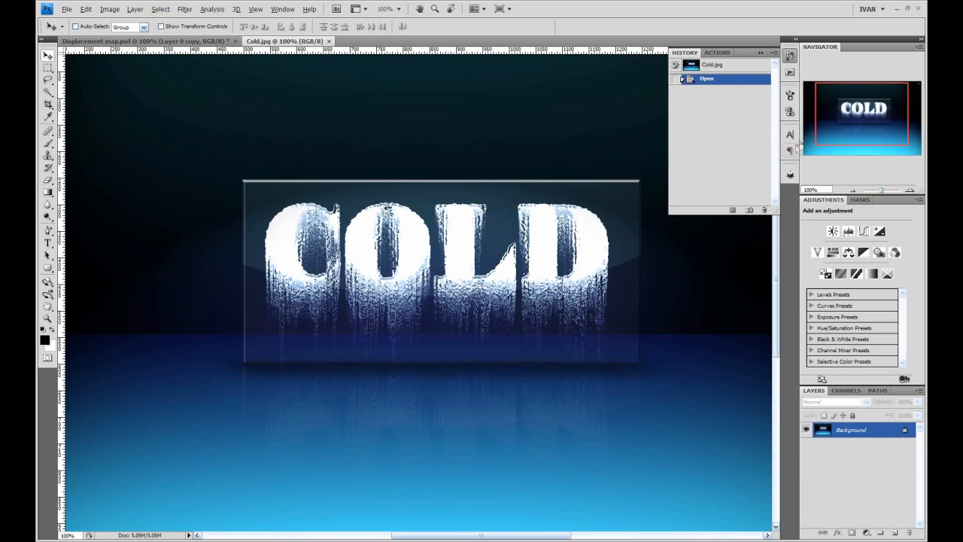
{"action": "left_click_drag", "start_coordinate": [848, 124], "coordinate": [853, 127]}
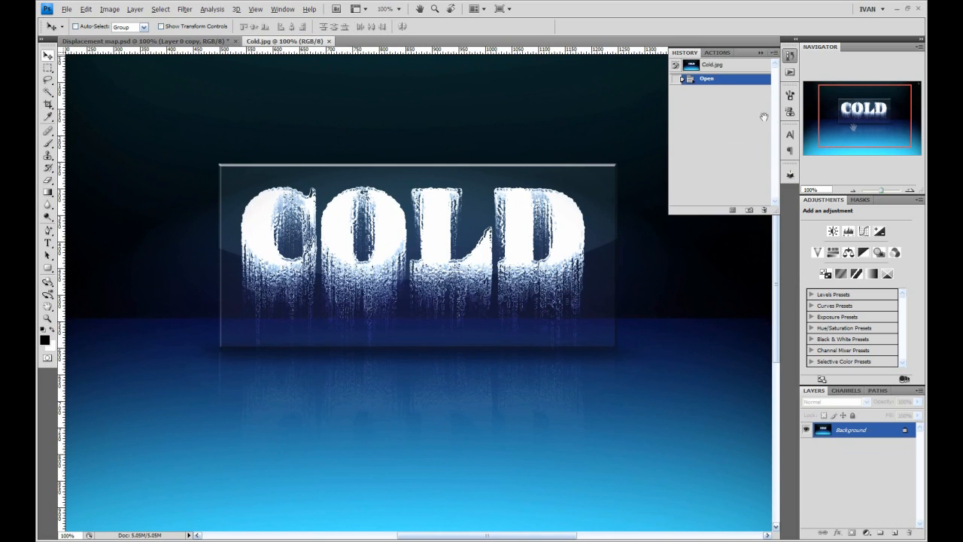
{"action": "left_click", "coordinate": [181, 41]}
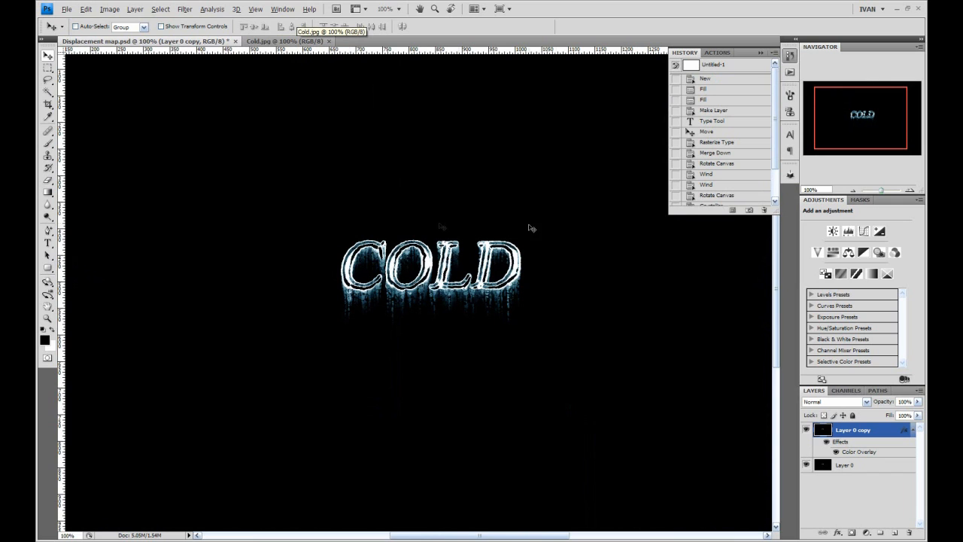
{"action": "left_click", "coordinate": [290, 41]}
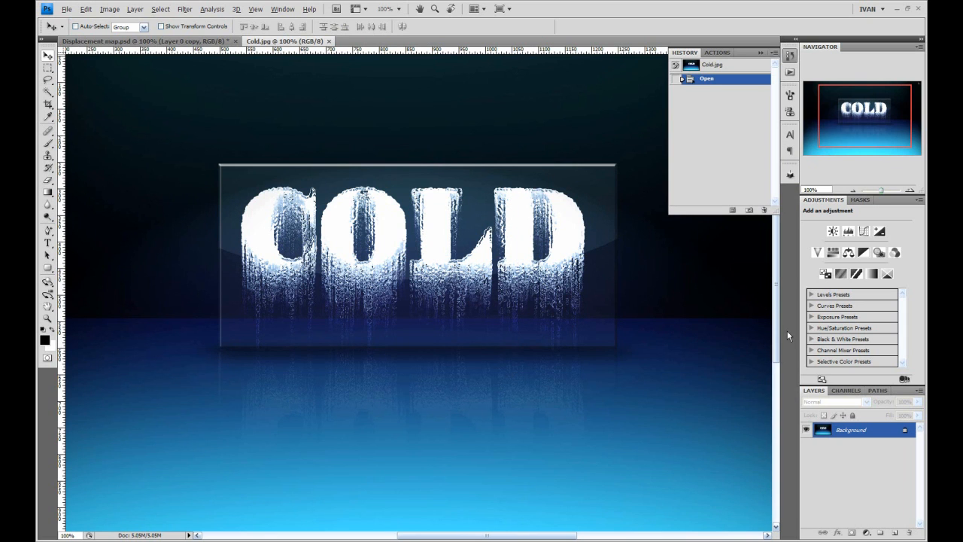
{"action": "mouse_move", "coordinate": [866, 110]}
{"action": "left_mouse_down"}
{"action": "mouse_move", "coordinate": [861, 121]}
{"action": "mouse_move", "coordinate": [865, 108]}
{"action": "left_mouse_up"}
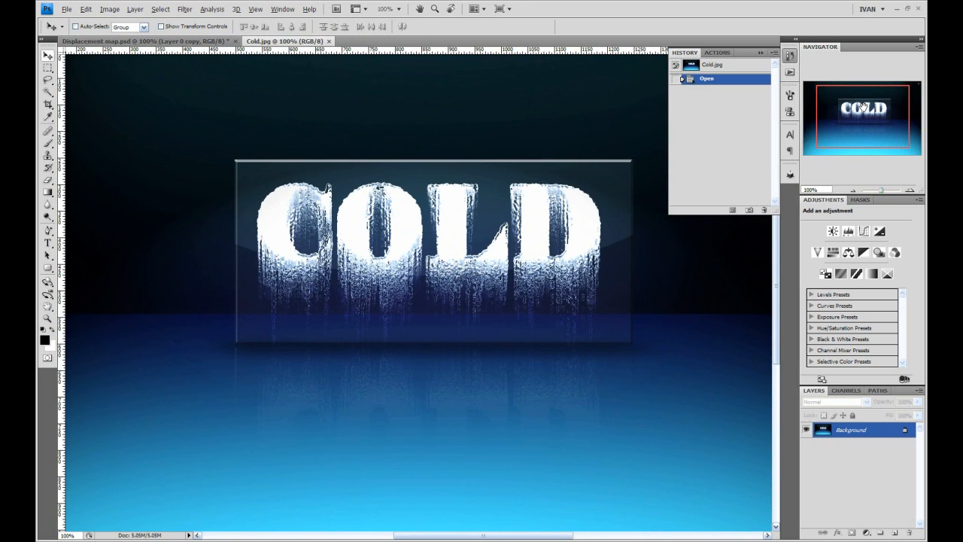
{"action": "left_click_drag", "start_coordinate": [864, 107], "coordinate": [866, 107]}
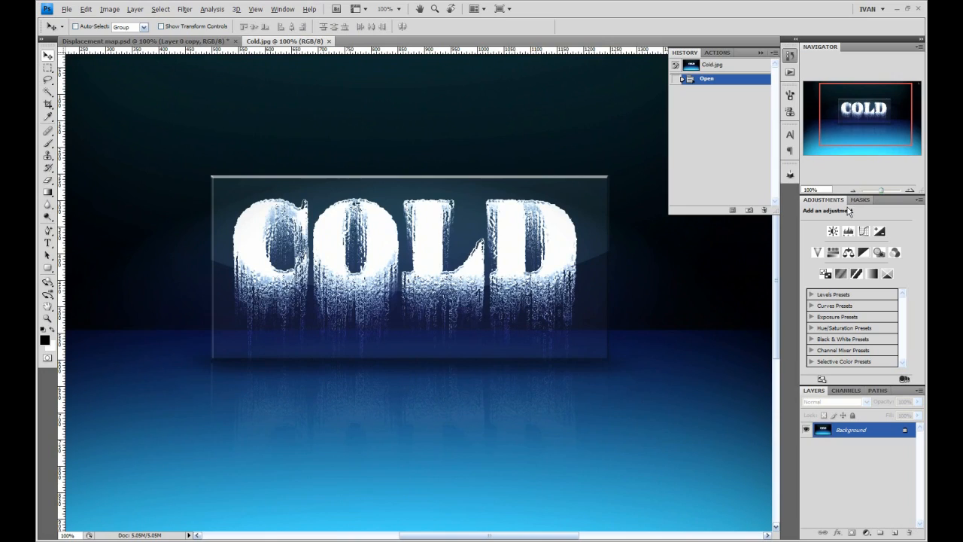